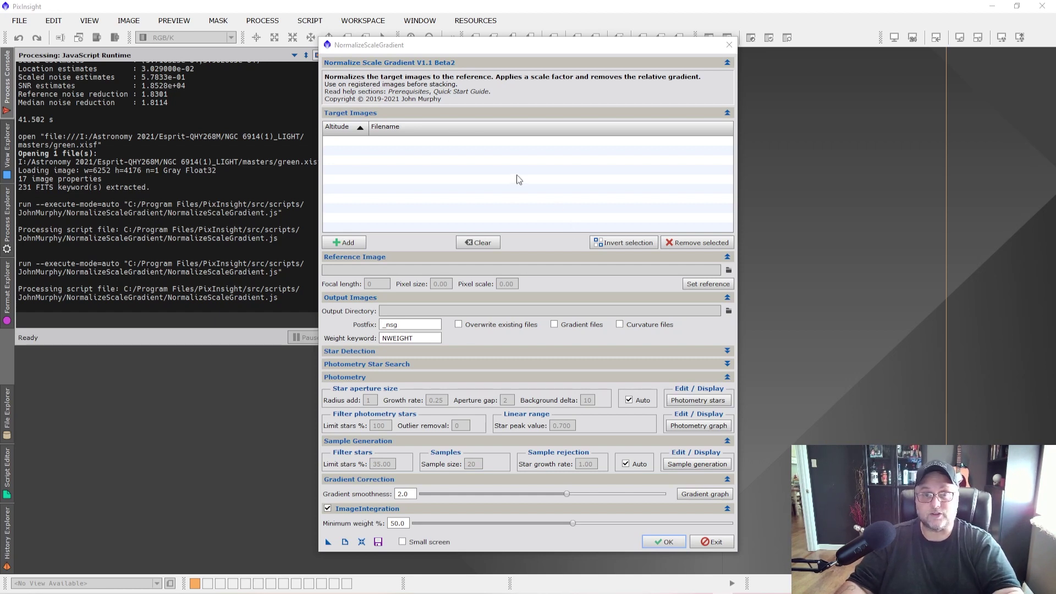
Step: Close the NormalizeScaleGradient script dialog
{"action": "left_click", "coordinate": [730, 45]}
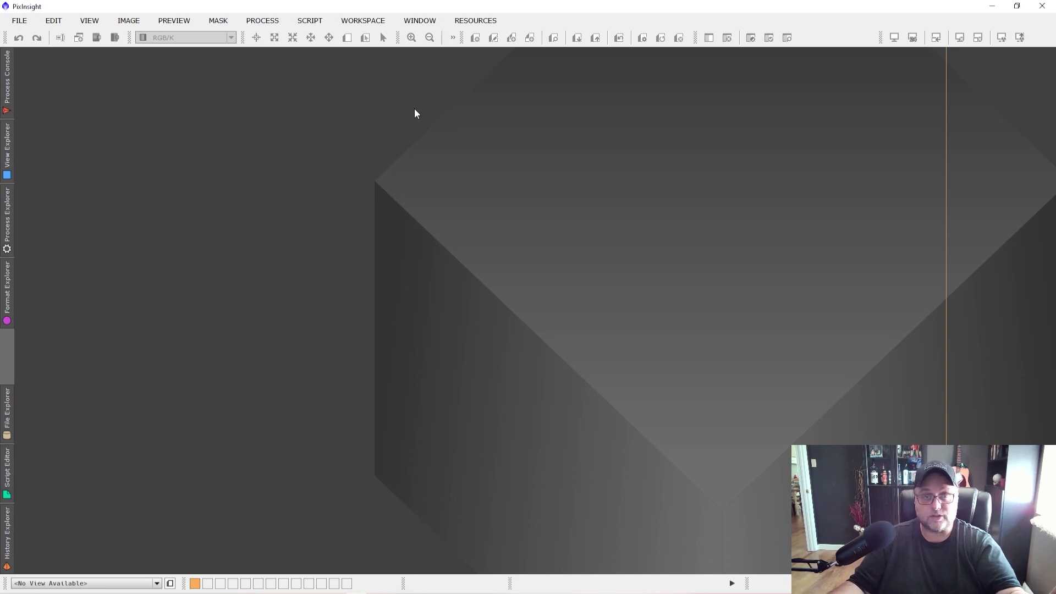
Step: Launch the Blink tool from All Processes to compare the registered Green frames
{"action": "left_click", "coordinate": [262, 20]}
{"action": "mouse_move", "coordinate": [335, 19]}
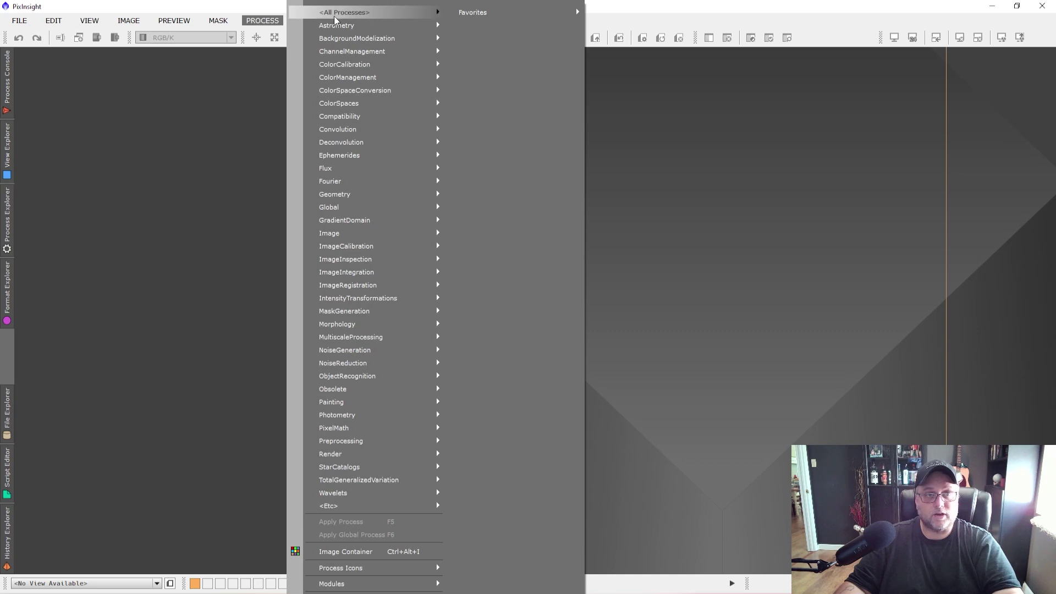
{"action": "left_click", "coordinate": [495, 219]}
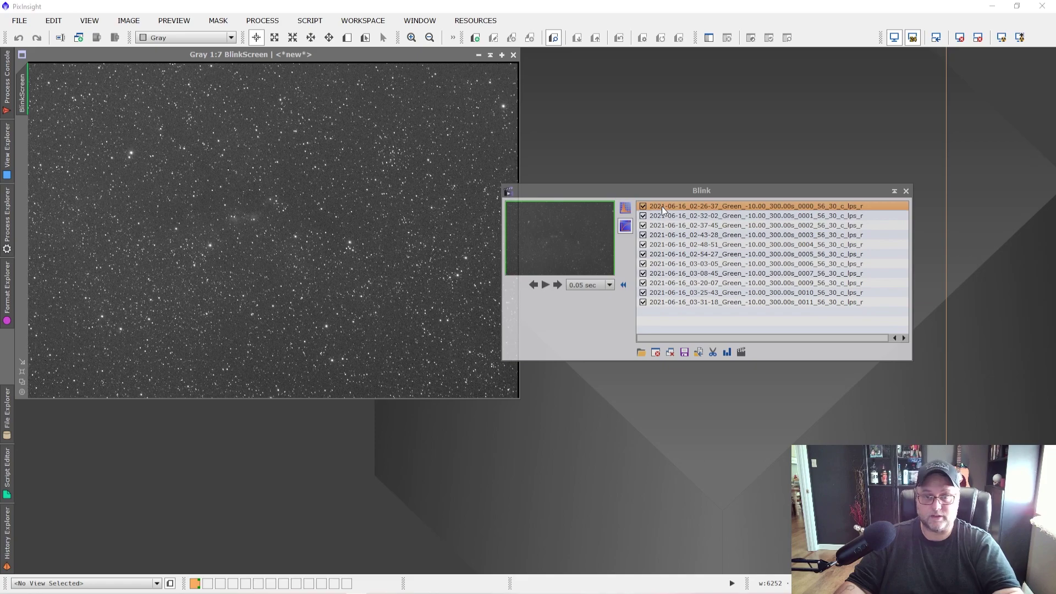
Step: Play, pause, resume and stop the Blink animation through the twelve Green frames
{"action": "left_click", "coordinate": [545, 284]}
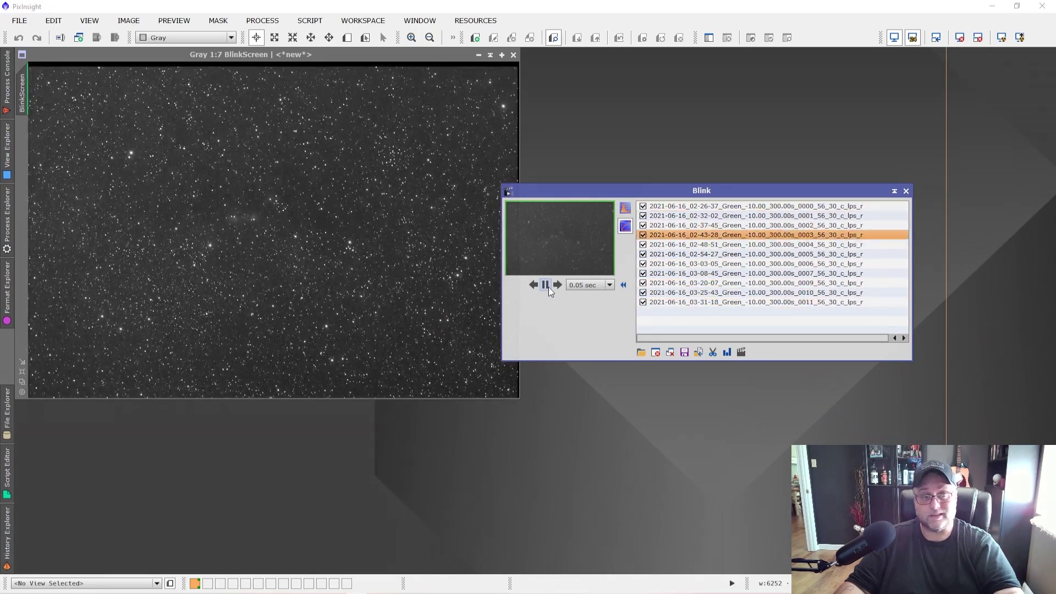
{"action": "left_click", "coordinate": [549, 288]}
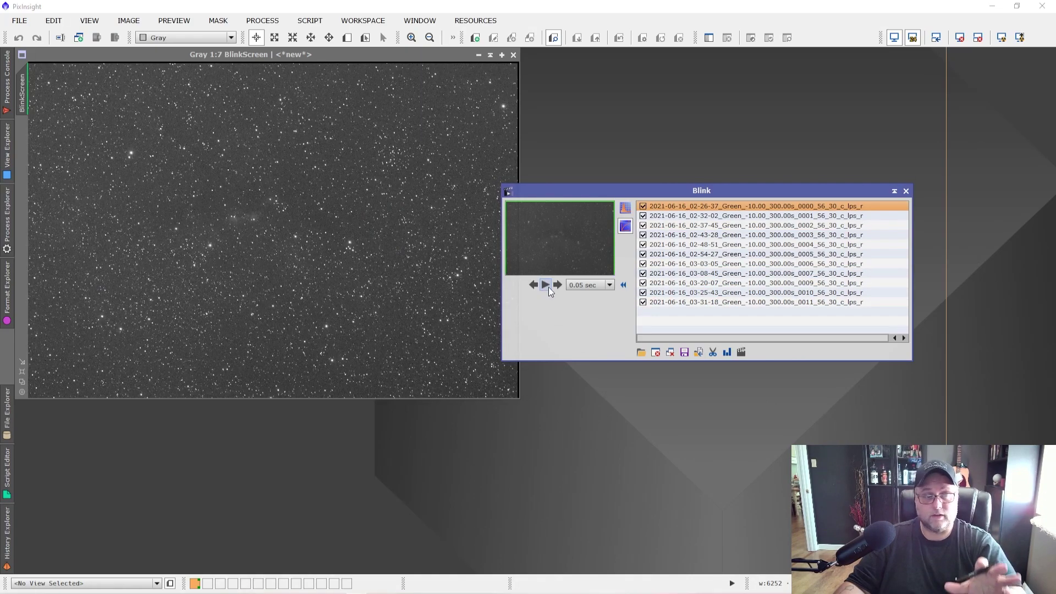
{"action": "left_click", "coordinate": [549, 287]}
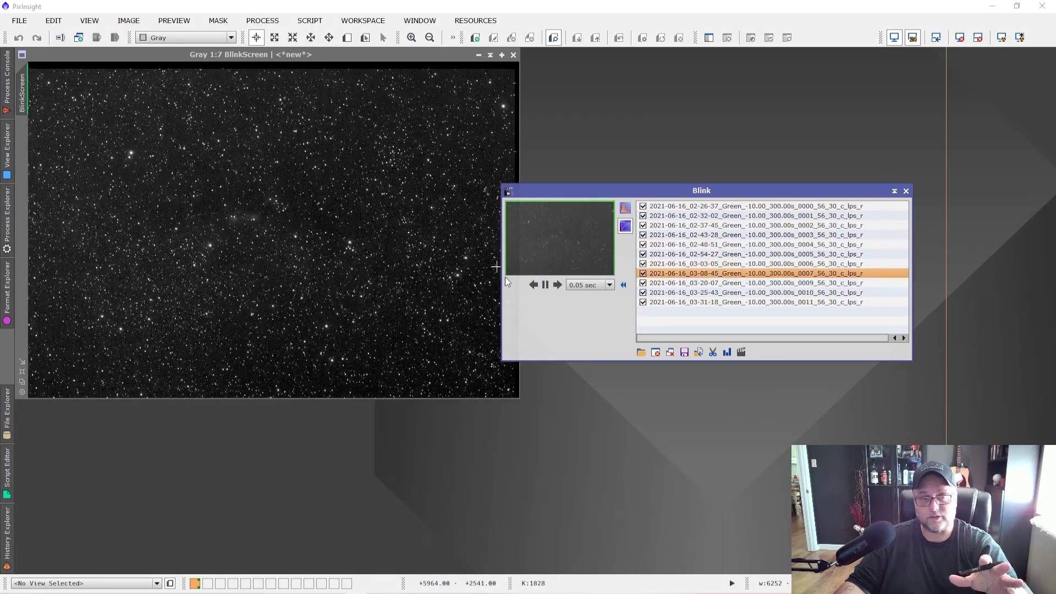
{"action": "left_click", "coordinate": [545, 284]}
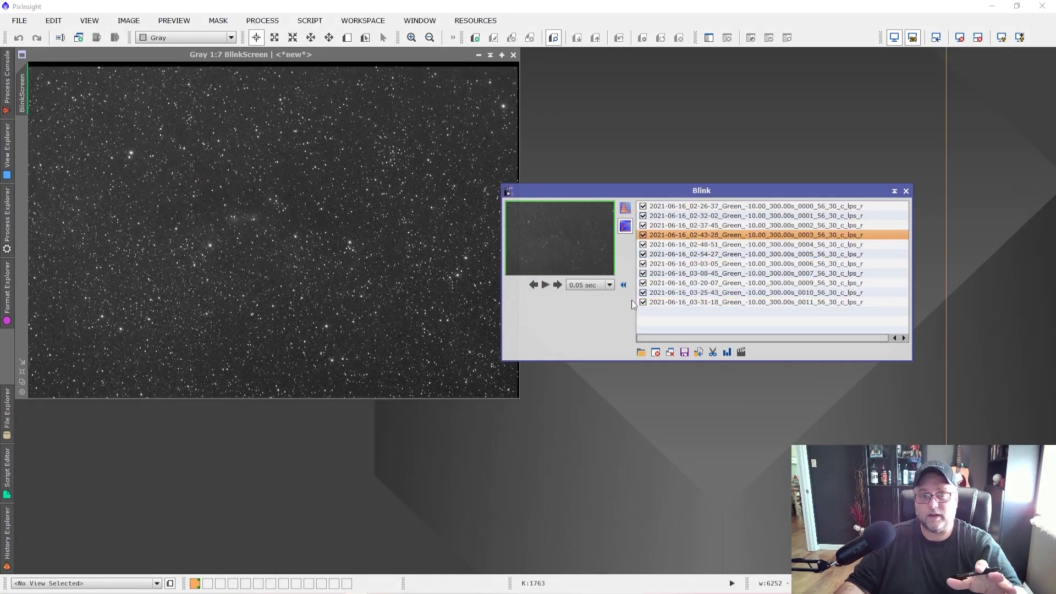
Step: Clear Blink and load the twelve normalized Green _nsg files from nsg > green nsg
{"action": "left_click", "coordinate": [673, 352]}
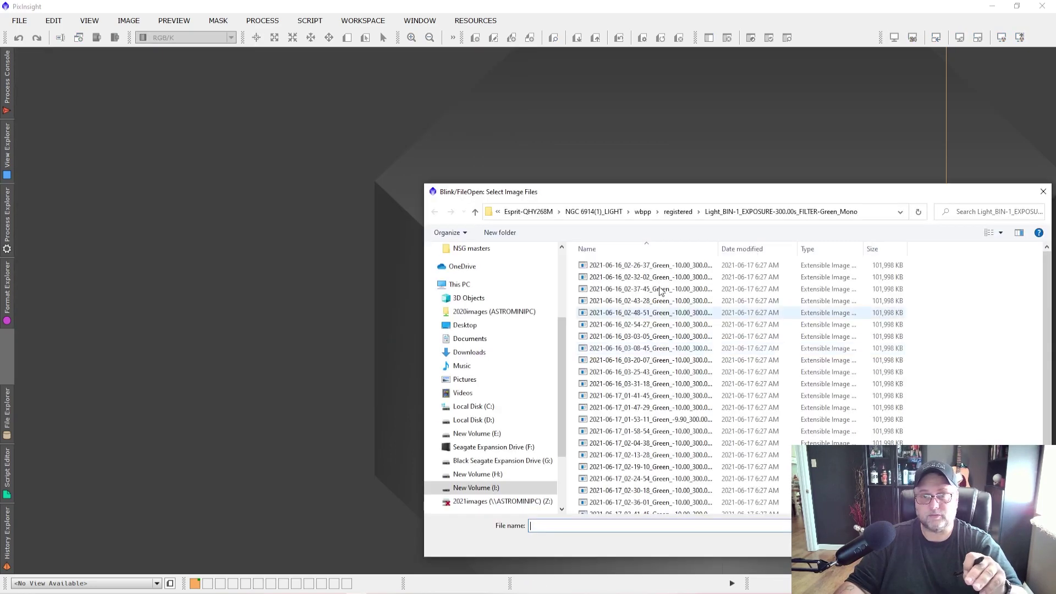
{"action": "left_click_drag", "start_coordinate": [659, 192], "coordinate": [488, 111]}
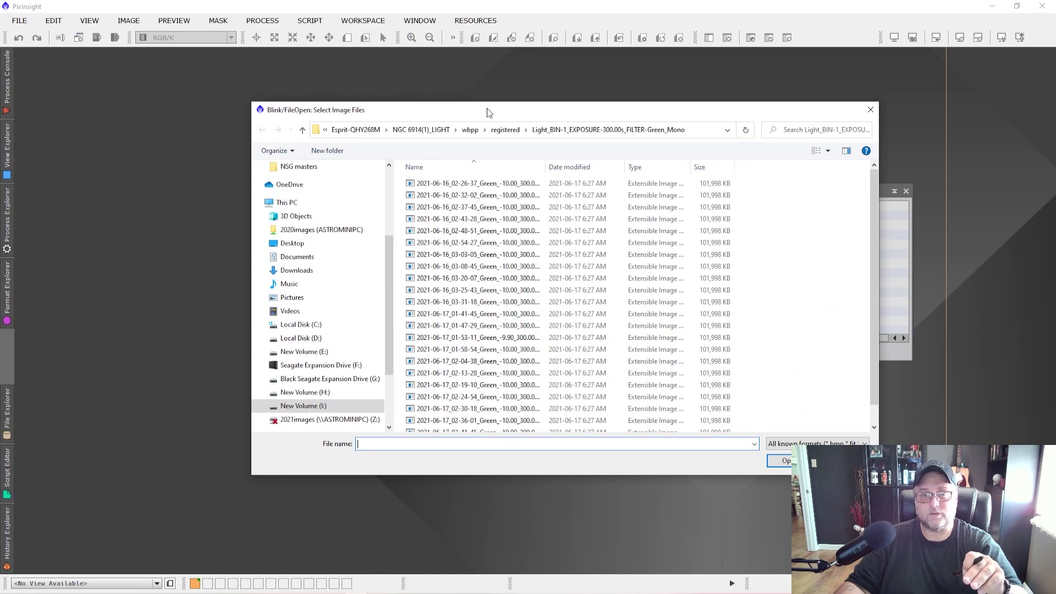
{"action": "left_click", "coordinate": [446, 131]}
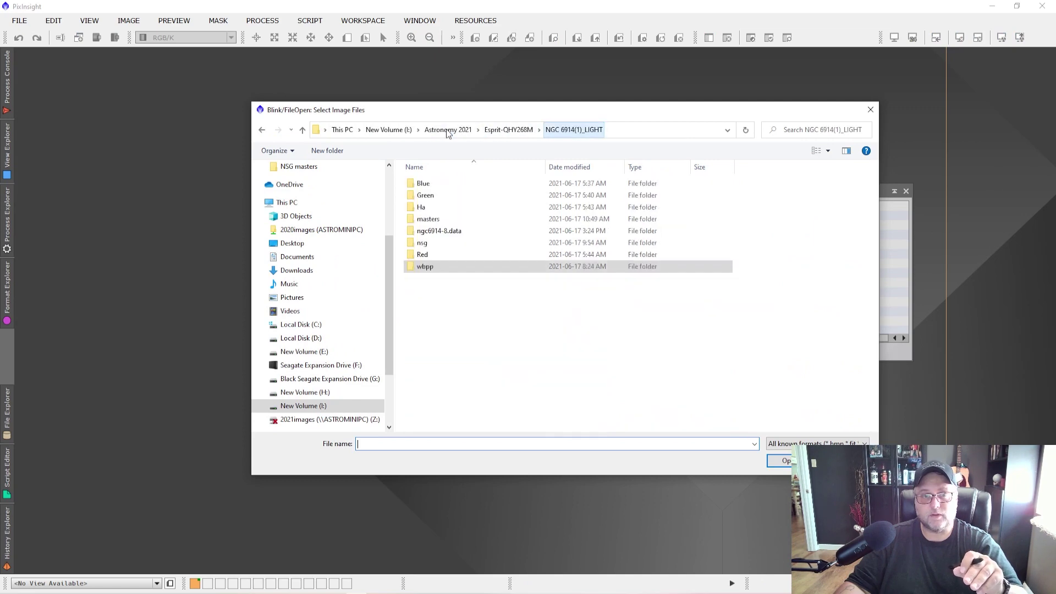
{"action": "double_click", "coordinate": [430, 245]}
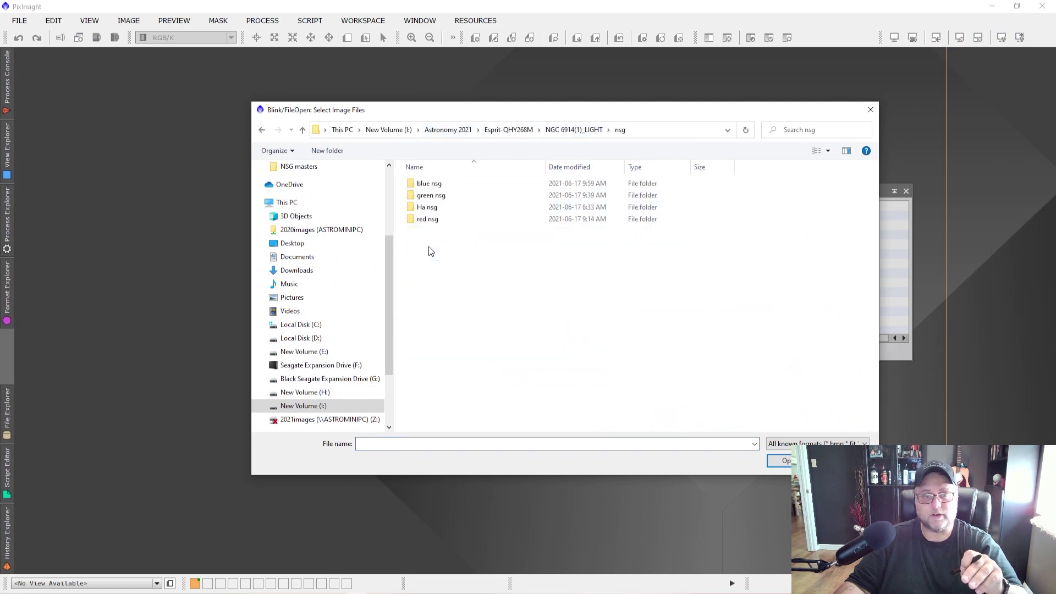
{"action": "double_click", "coordinate": [431, 195]}
{"action": "left_click", "coordinate": [440, 183]}
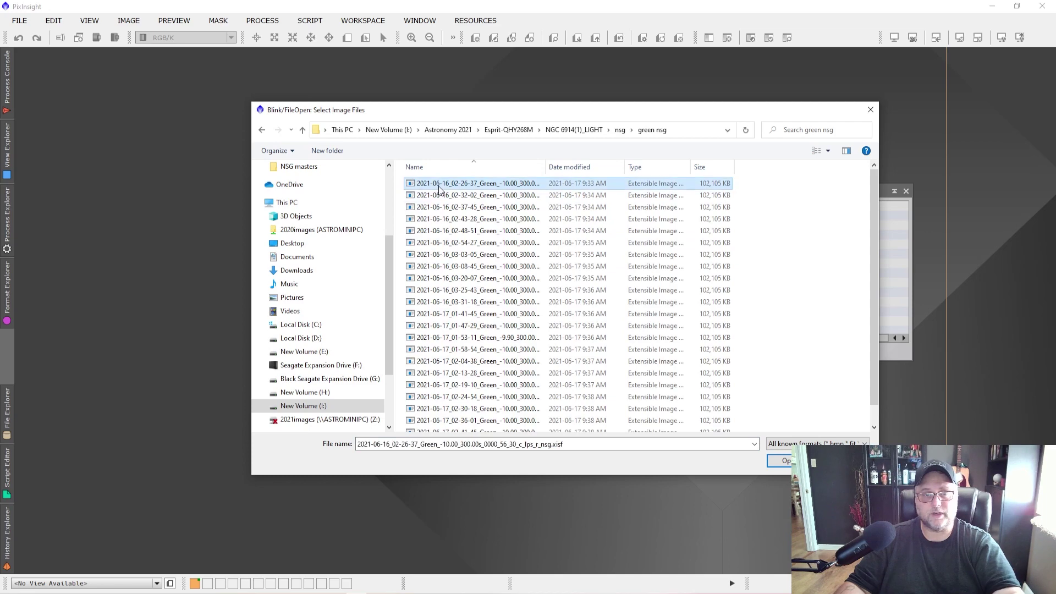
{"action": "left_click", "coordinate": [477, 315], "text": "shift"}
{"action": "left_click", "coordinate": [782, 460]}
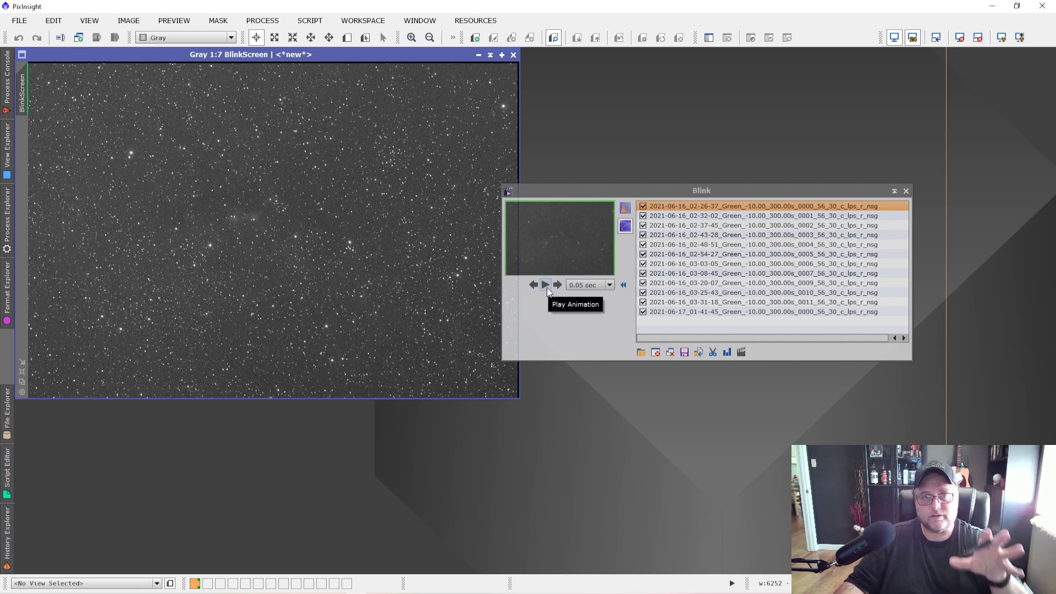
Step: Animate, pause and step through the normalized Green frames, then close Blink and BlinkScreen
{"action": "left_click", "coordinate": [546, 286]}
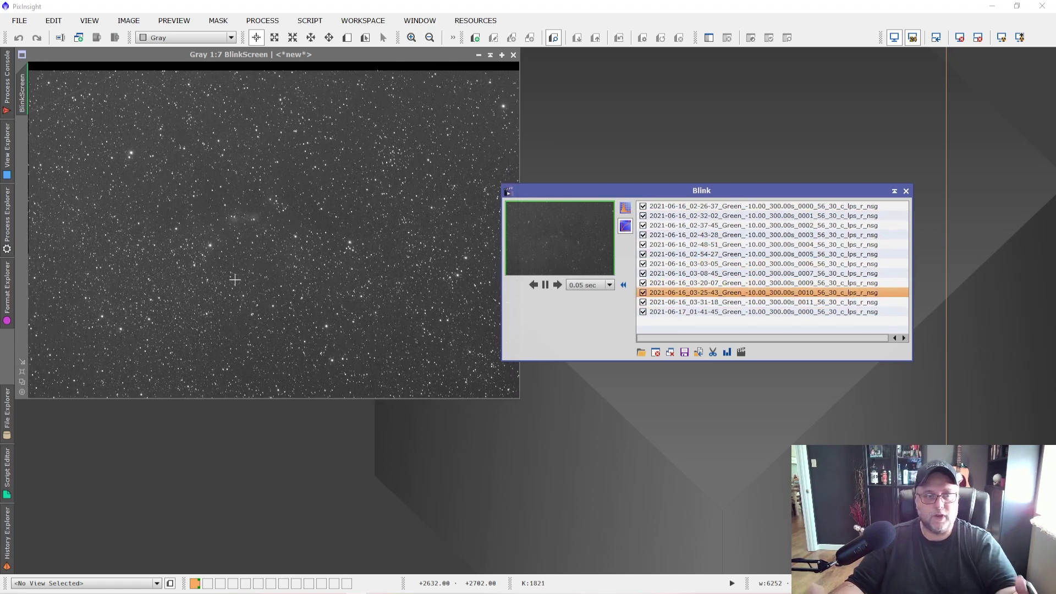
{"action": "left_click", "coordinate": [545, 284]}
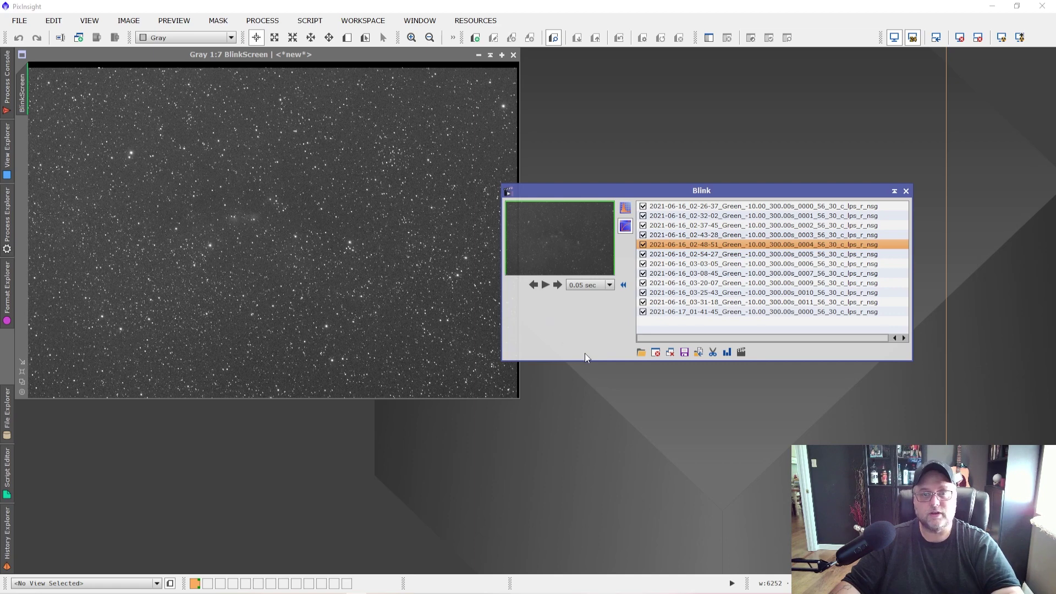
{"action": "key", "text": "Down"}
{"action": "key", "text": "Down"}
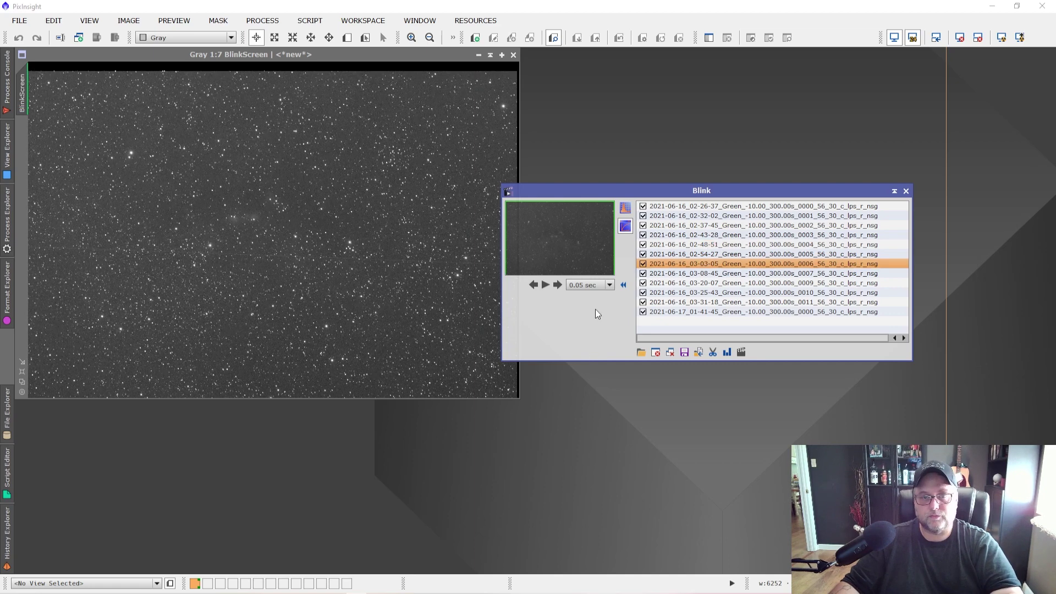
{"action": "left_click", "coordinate": [906, 191]}
{"action": "left_click", "coordinate": [515, 55]}
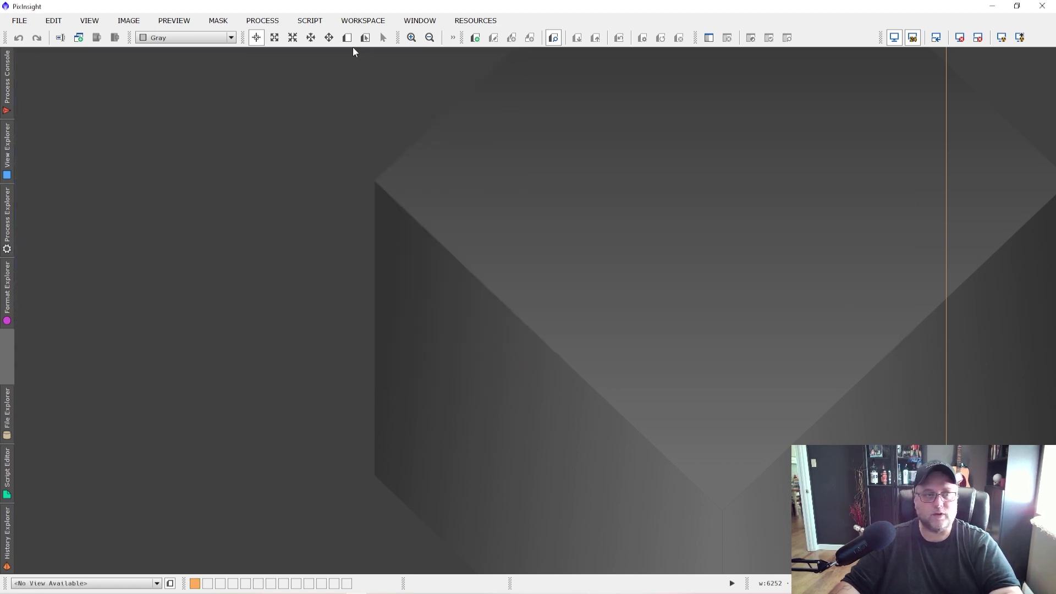
Step: Open NormalizeScaleGradient, cancel adding target images, and exit the script
{"action": "left_click", "coordinate": [310, 20]}
{"action": "mouse_move", "coordinate": [418, 38]}
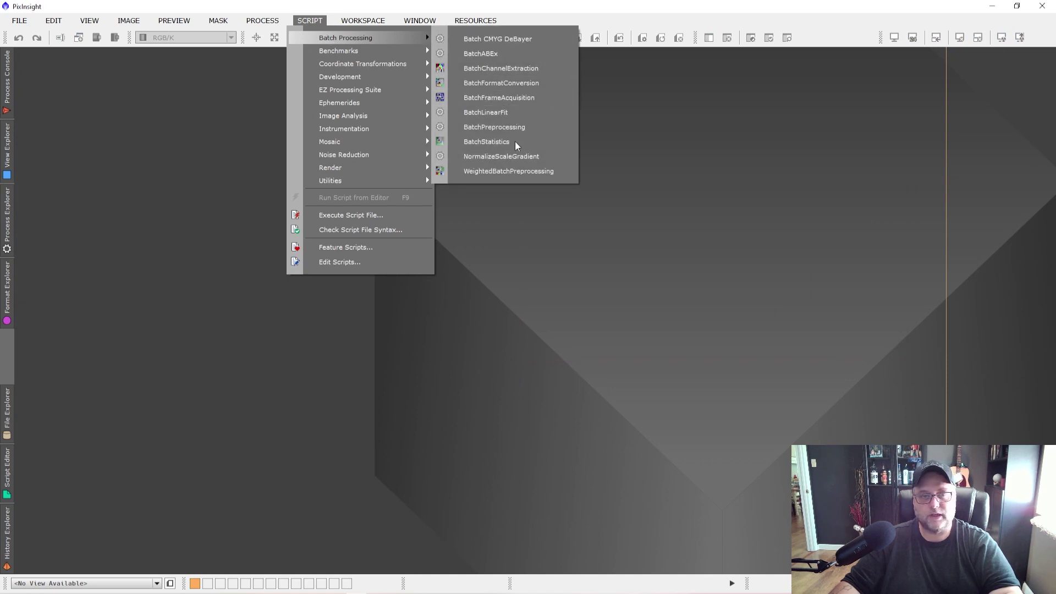
{"action": "left_click", "coordinate": [514, 156]}
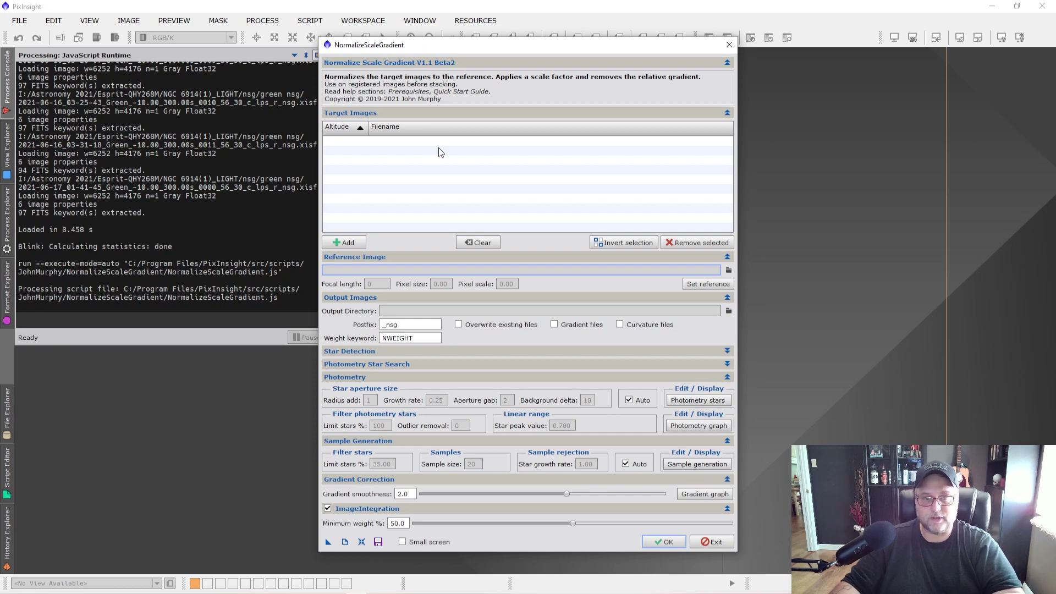
{"action": "left_click", "coordinate": [351, 242]}
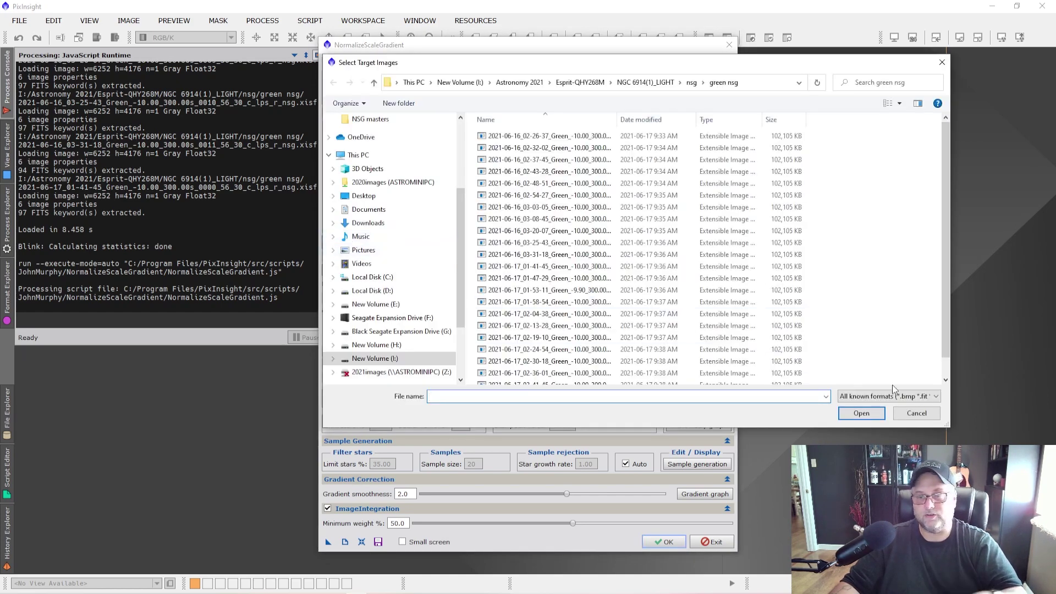
{"action": "left_click", "coordinate": [923, 412]}
{"action": "left_click", "coordinate": [714, 542]}
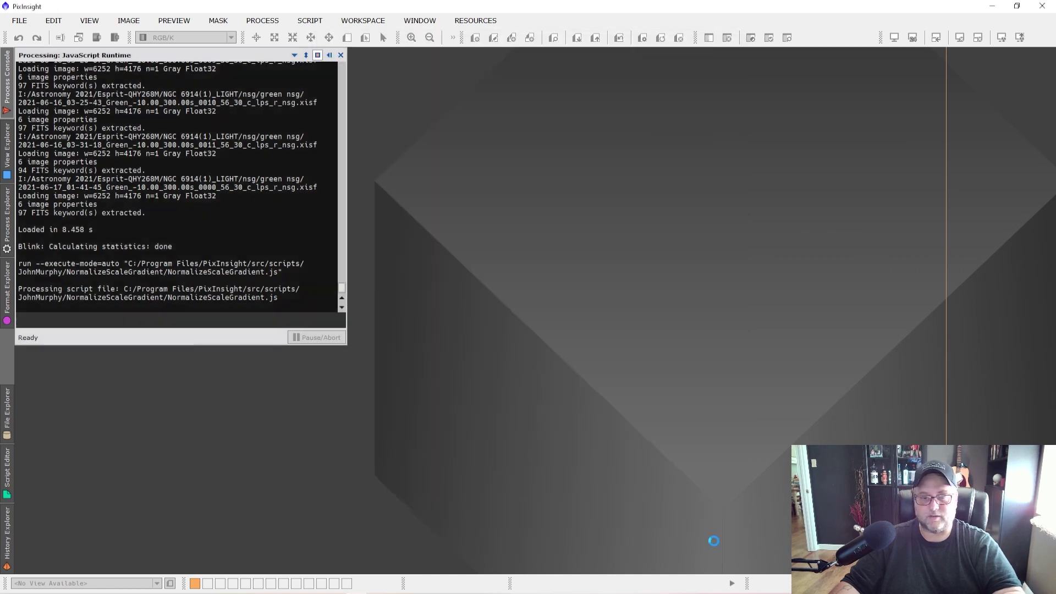
Step: Launch the WeightedBatchPreprocessing script from Batch Processing
{"action": "left_click", "coordinate": [306, 25]}
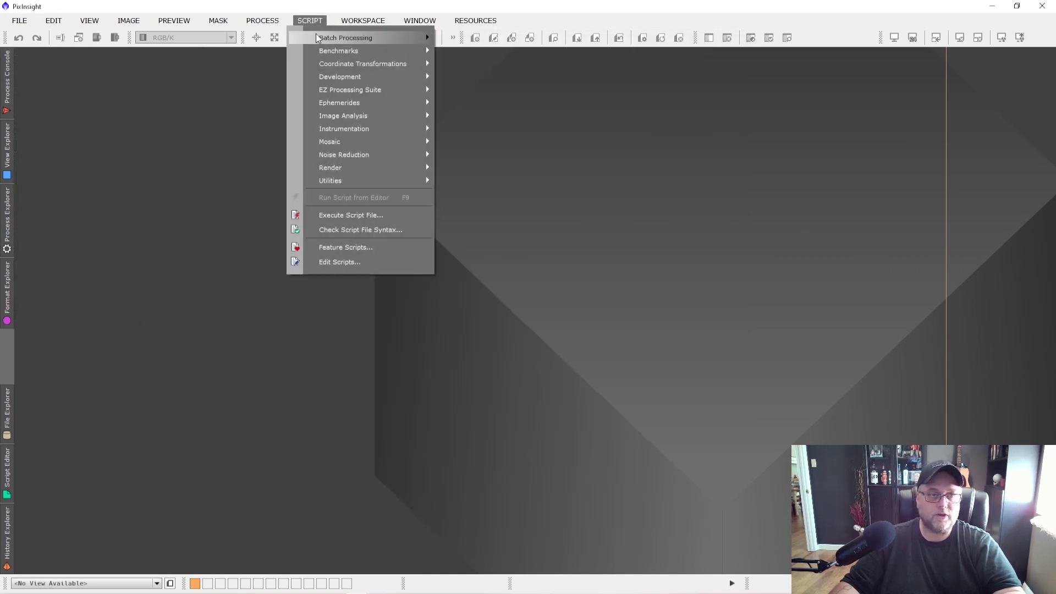
{"action": "mouse_move", "coordinate": [352, 37]}
{"action": "left_click", "coordinate": [516, 171]}
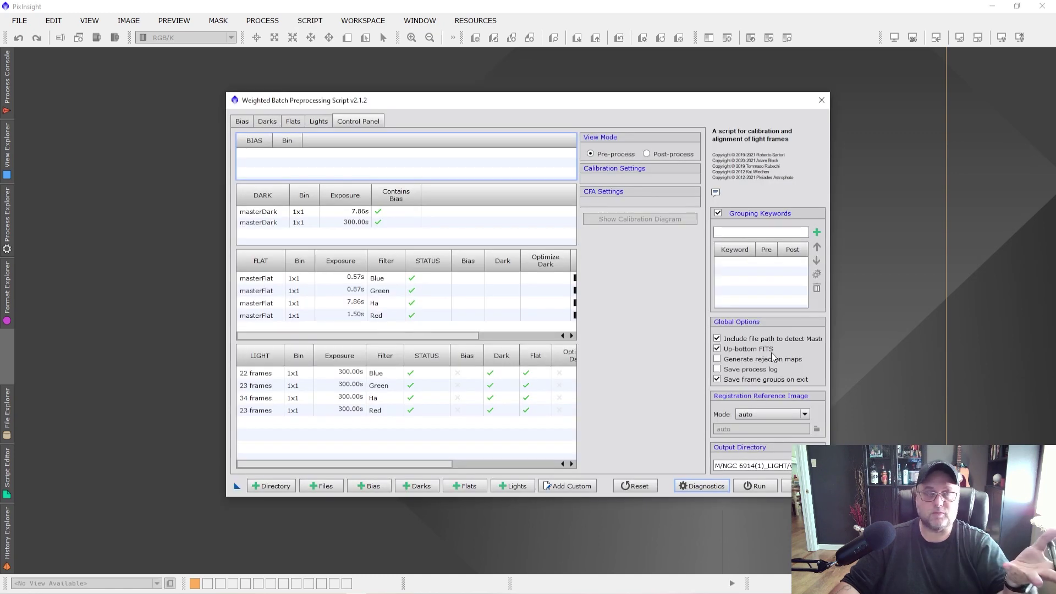
Step: Reposition the Weighted Batch Preprocessing window showing Blue, Green, Ha and Red lights
{"action": "left_click_drag", "start_coordinate": [497, 102], "coordinate": [509, 112]}
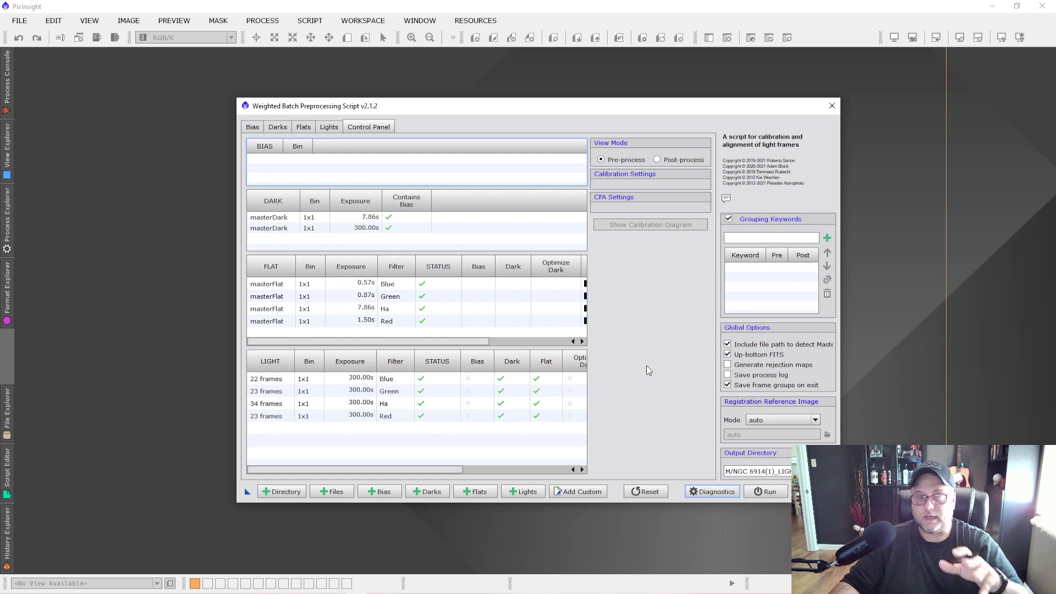
Step: Review the Lights, Flats and Darks tabs, then exit Weighted Batch Preprocessing
{"action": "left_click", "coordinate": [328, 127]}
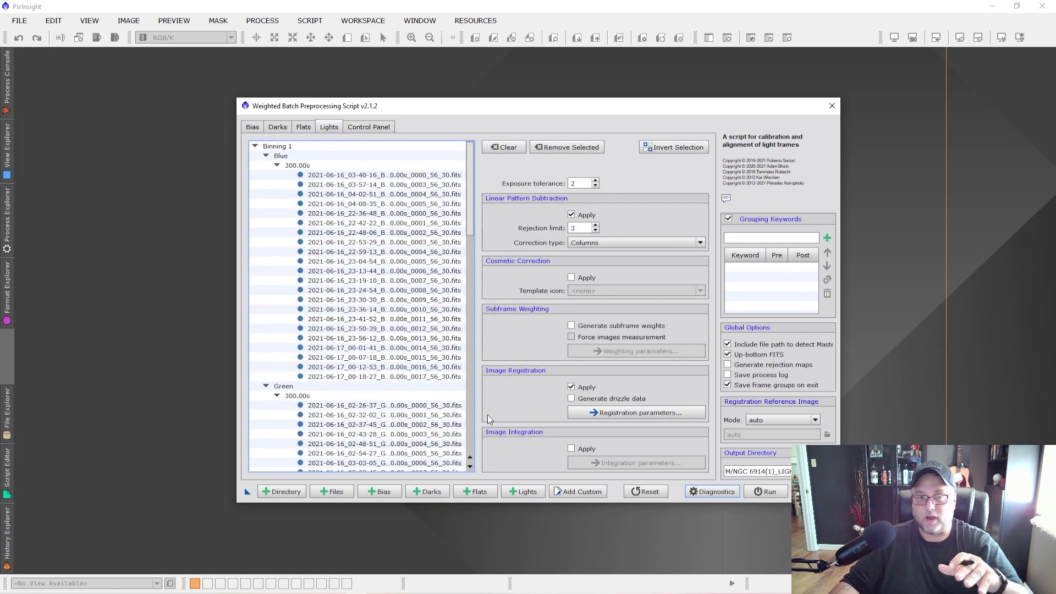
{"action": "left_click_drag", "start_coordinate": [513, 118], "coordinate": [487, 104]}
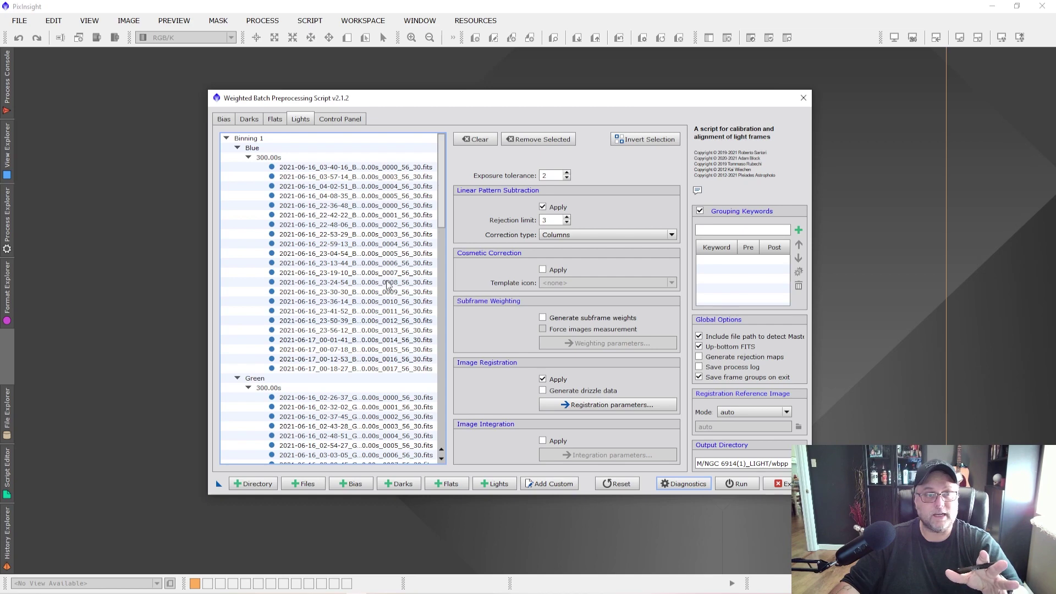
{"action": "left_click", "coordinate": [276, 118]}
{"action": "left_click", "coordinate": [247, 119]}
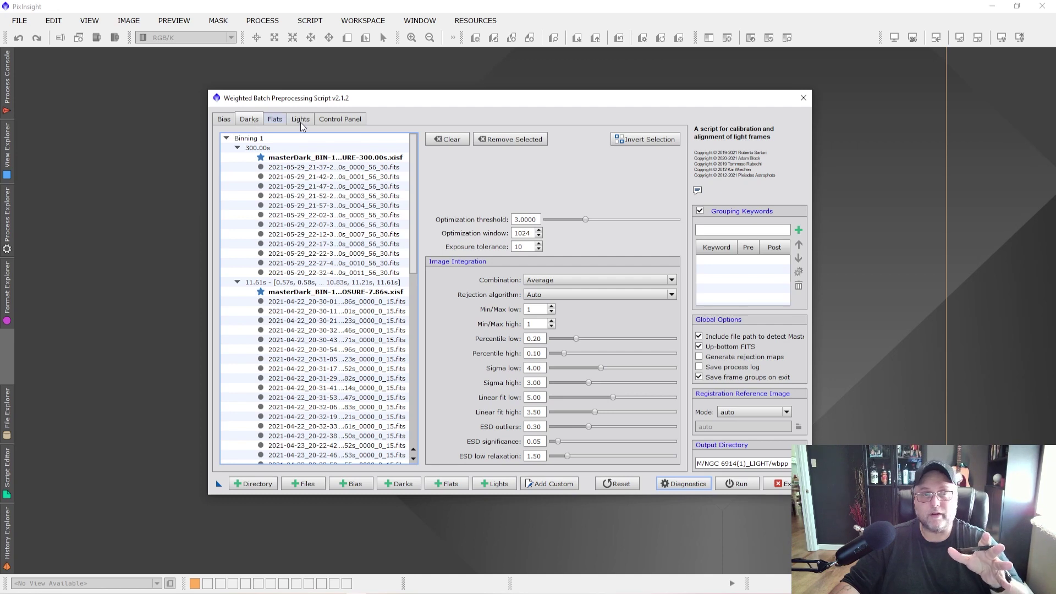
{"action": "key", "text": "Escape"}
{"action": "left_click", "coordinate": [504, 319]}
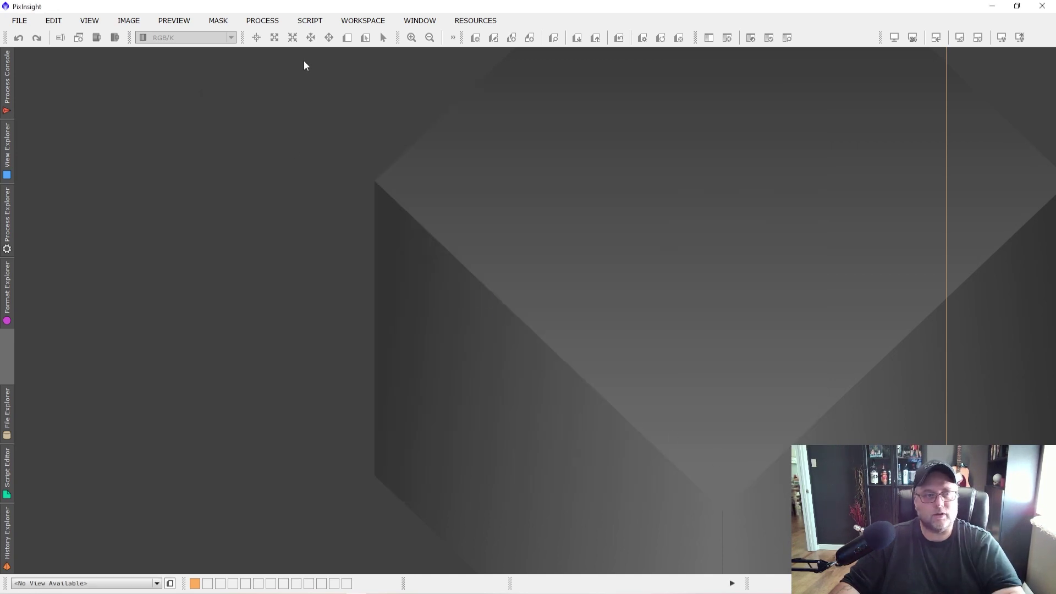
Step: Launch the NormalizeScaleGradient script from Batch Processing
{"action": "left_click", "coordinate": [308, 20]}
{"action": "mouse_move", "coordinate": [324, 39]}
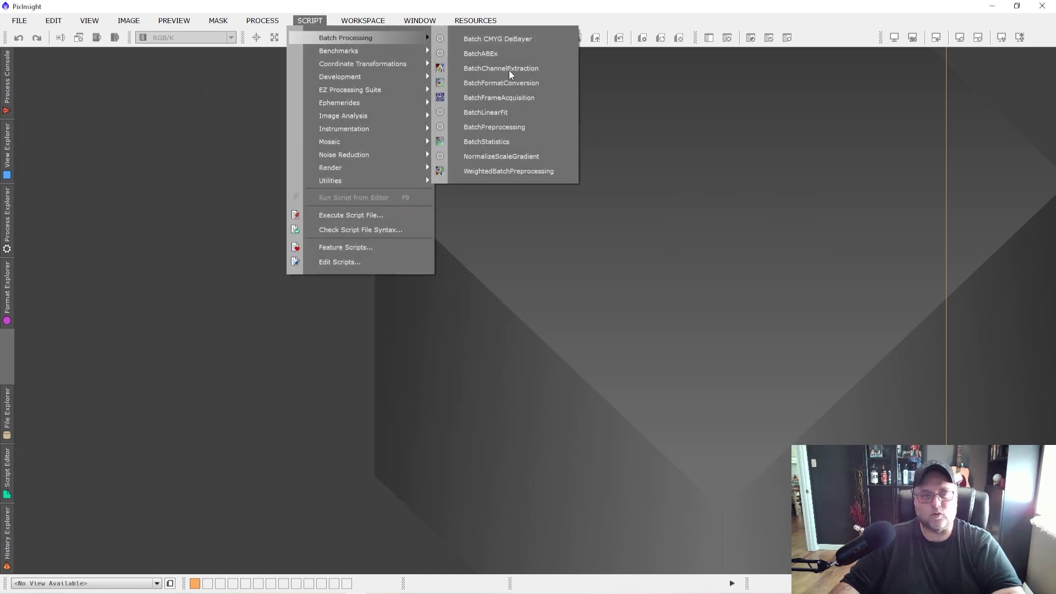
{"action": "left_click", "coordinate": [513, 155]}
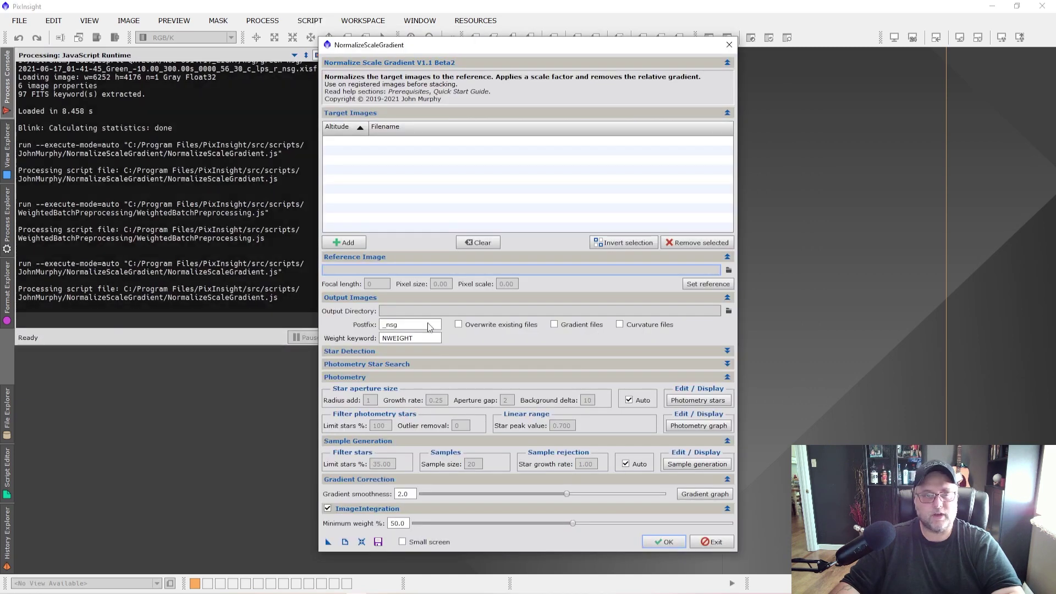
Step: Add registered Ha frames 0000–0012 from wbpp/registered/Ha_Mono as target images
{"action": "left_click", "coordinate": [345, 243]}
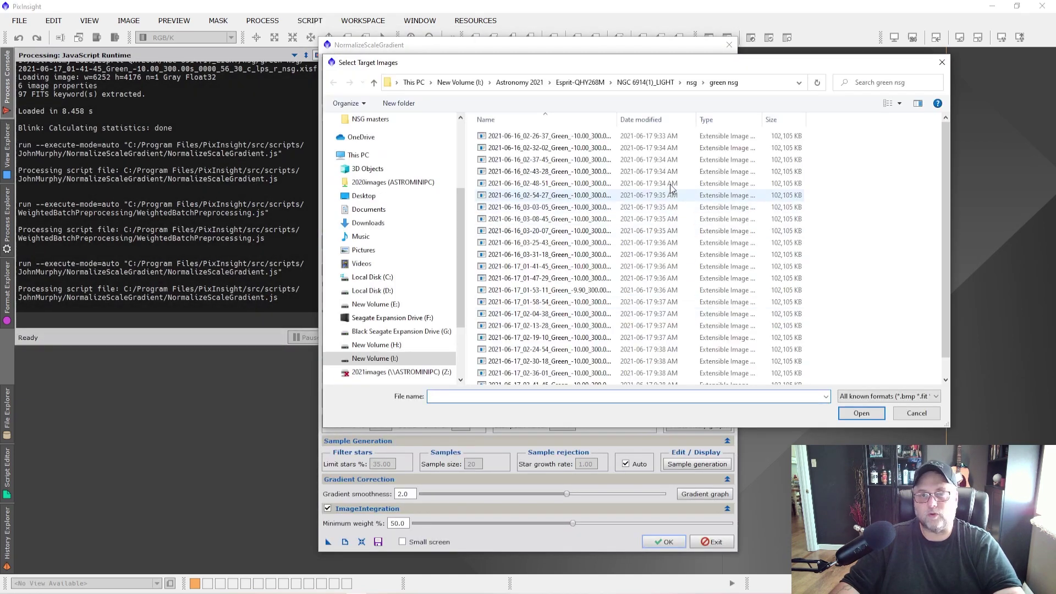
{"action": "double_click", "coordinate": [497, 218]}
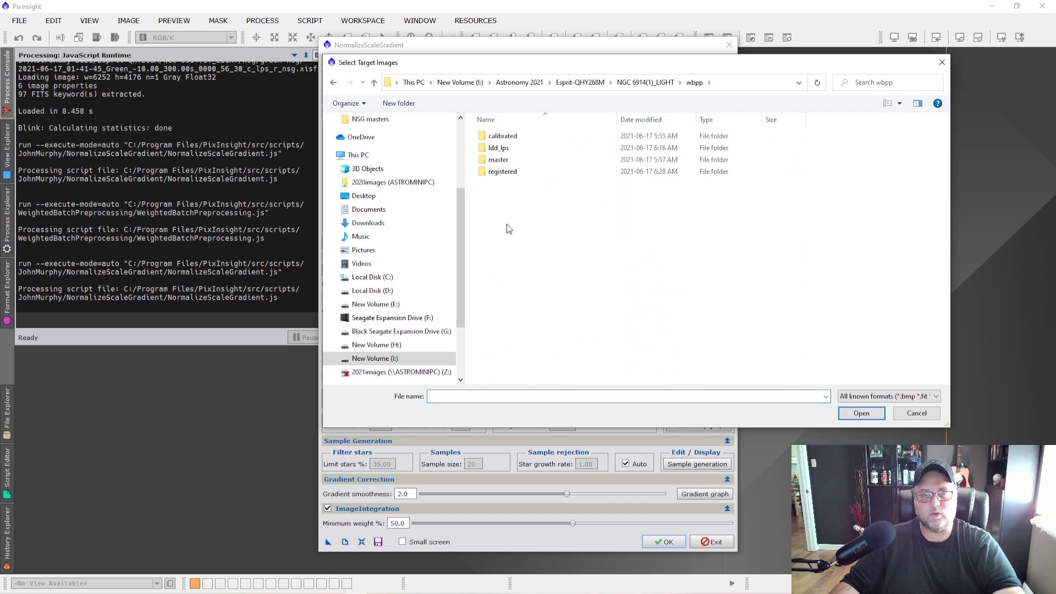
{"action": "left_click", "coordinate": [498, 173]}
{"action": "double_click", "coordinate": [498, 172]}
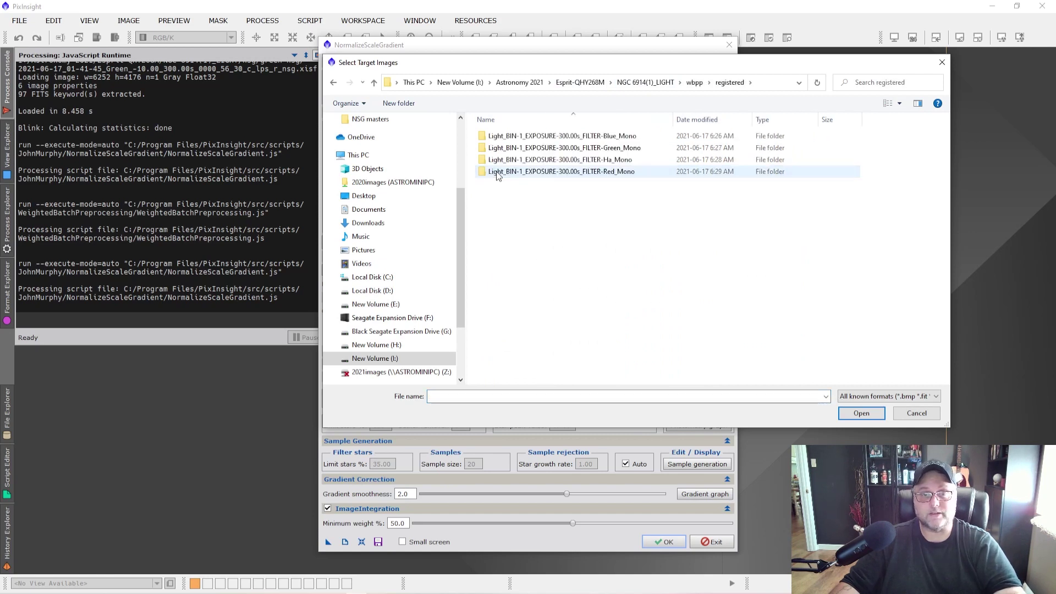
{"action": "left_click_drag", "start_coordinate": [673, 114], "coordinate": [702, 114]}
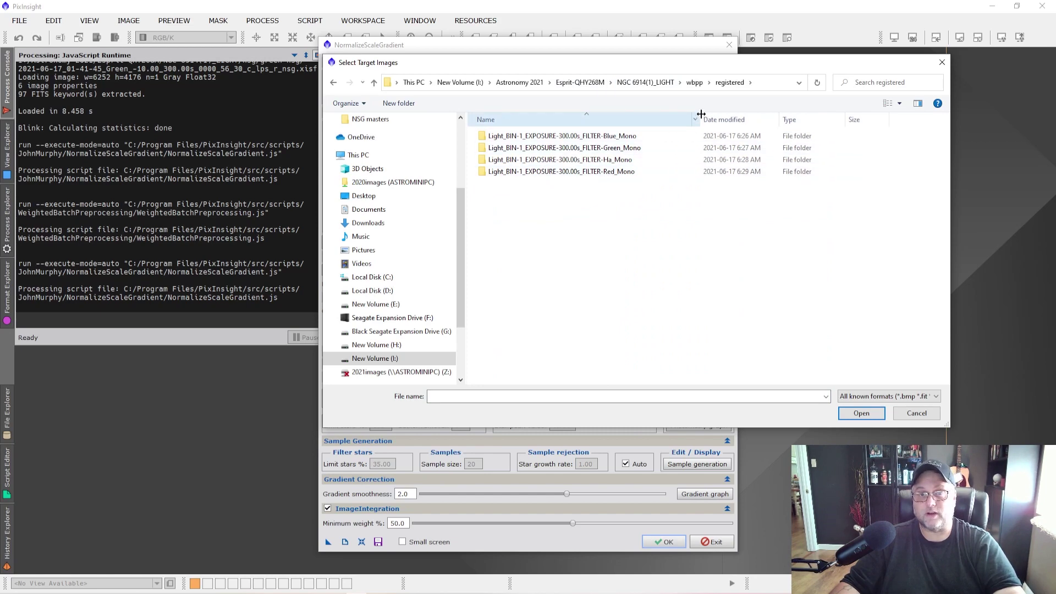
{"action": "double_click", "coordinate": [584, 160]}
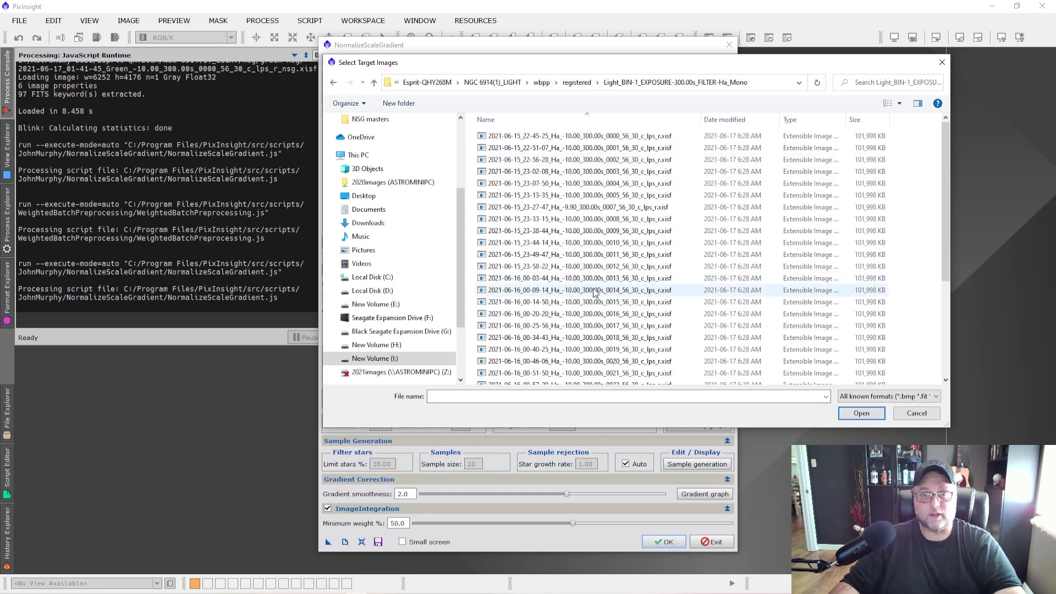
{"action": "left_click", "coordinate": [509, 138]}
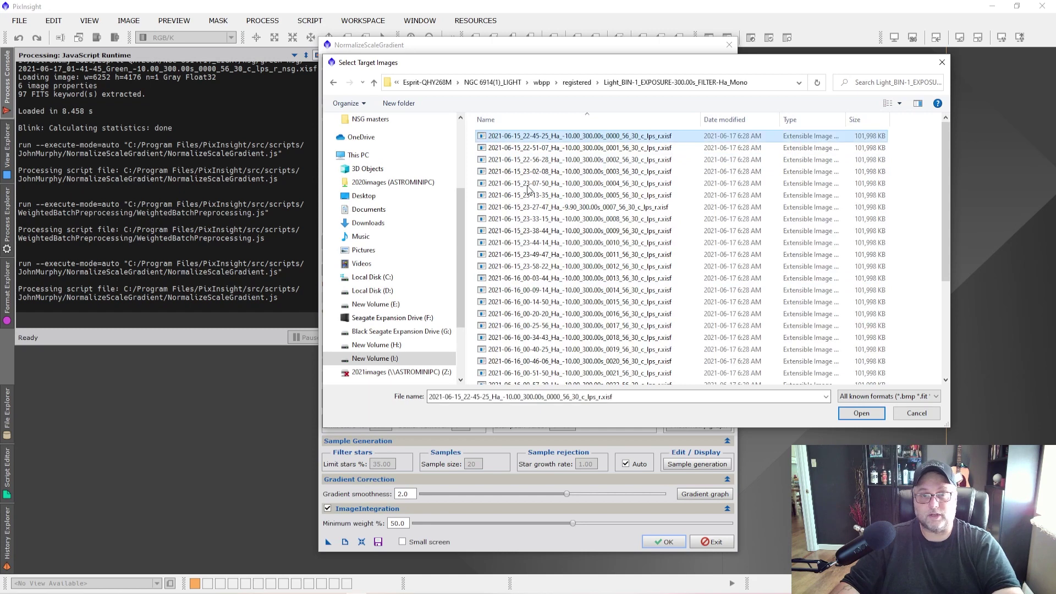
{"action": "left_click", "coordinate": [547, 268], "text": "shift"}
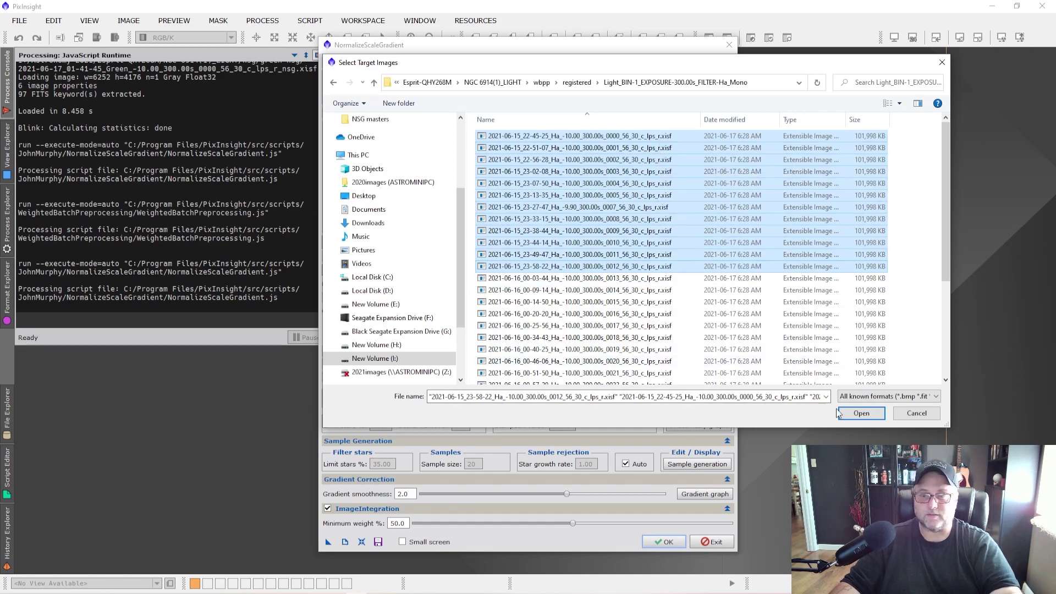
{"action": "left_click", "coordinate": [860, 414]}
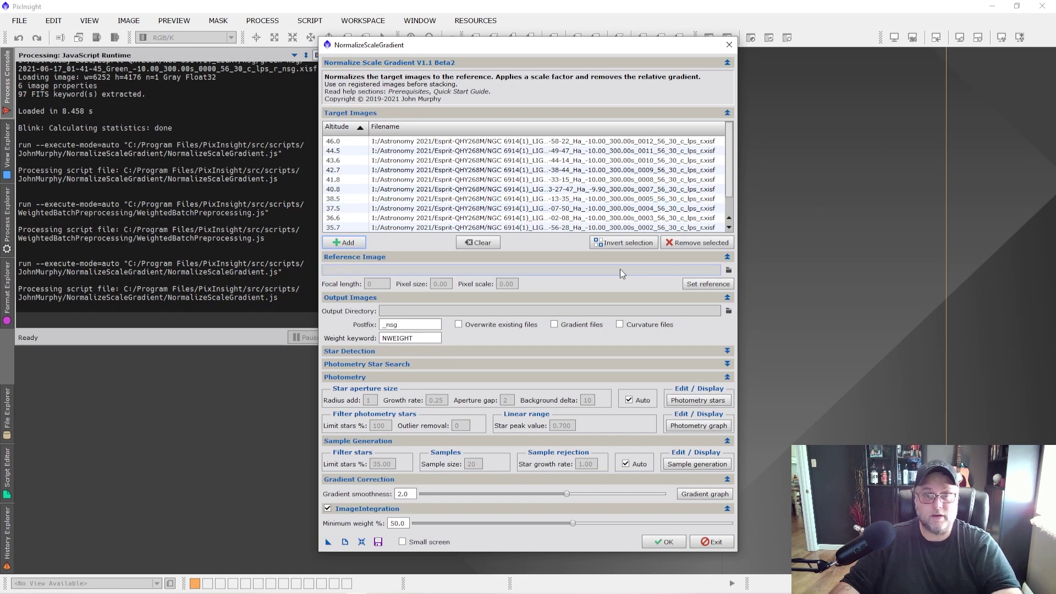
Step: Scroll the Target Images list and select the 46.0-altitude Ha frame
{"action": "left_click_drag", "start_coordinate": [730, 159], "coordinate": [733, 207]}
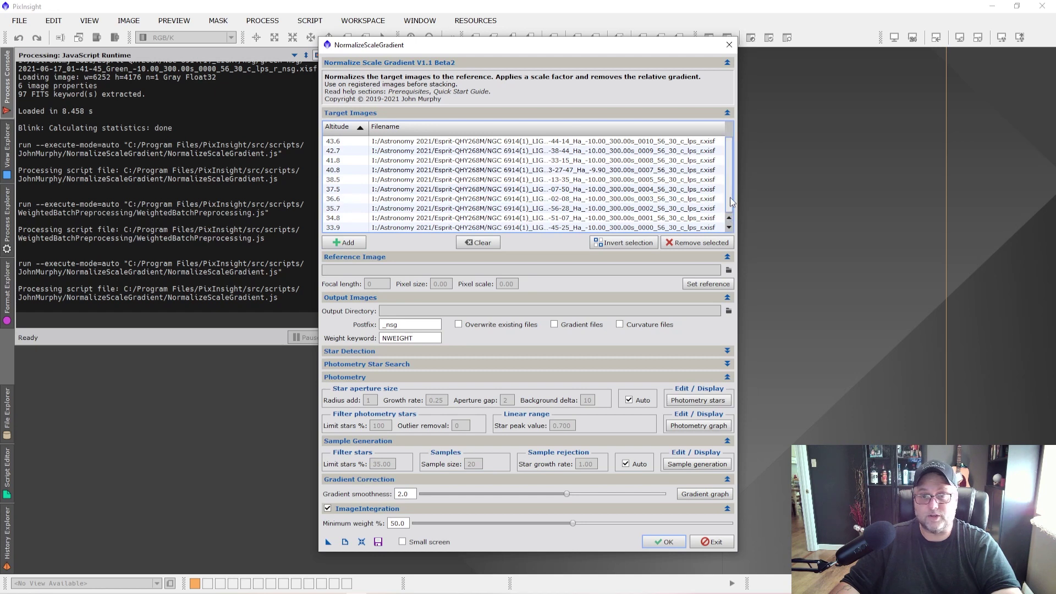
{"action": "left_click_drag", "start_coordinate": [733, 205], "coordinate": [727, 158]}
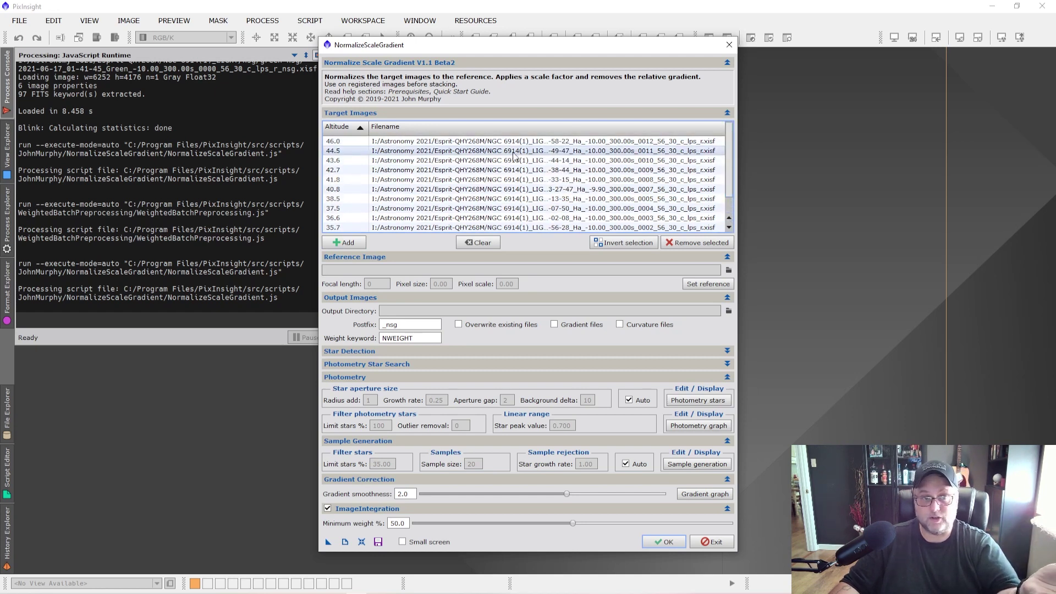
{"action": "left_click", "coordinate": [339, 143]}
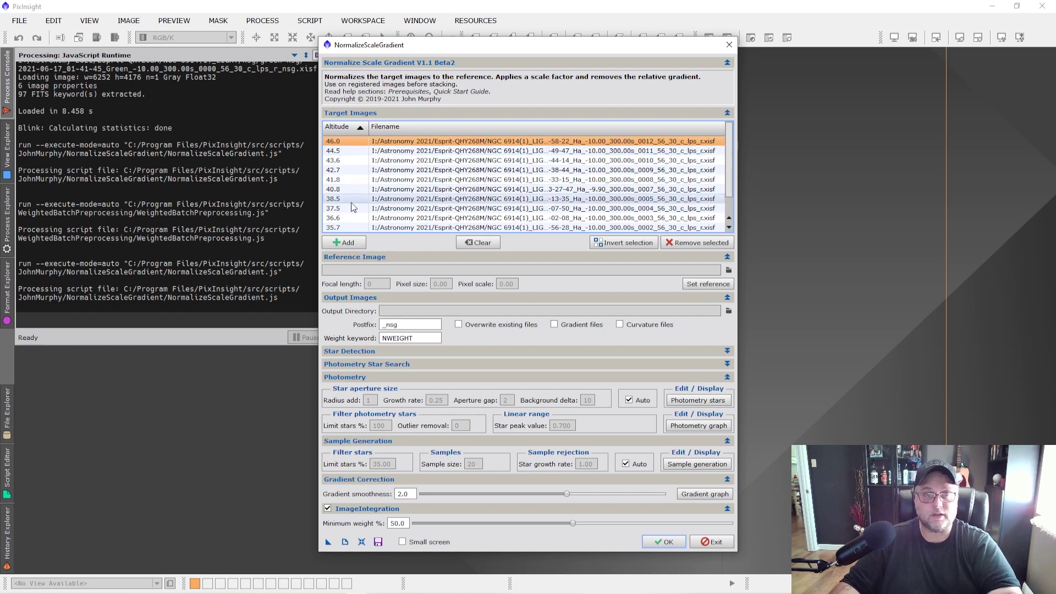
Step: Set the 46.0 Ha frame as reference and the output directory to nsg/Ha nsg
{"action": "left_click", "coordinate": [709, 284]}
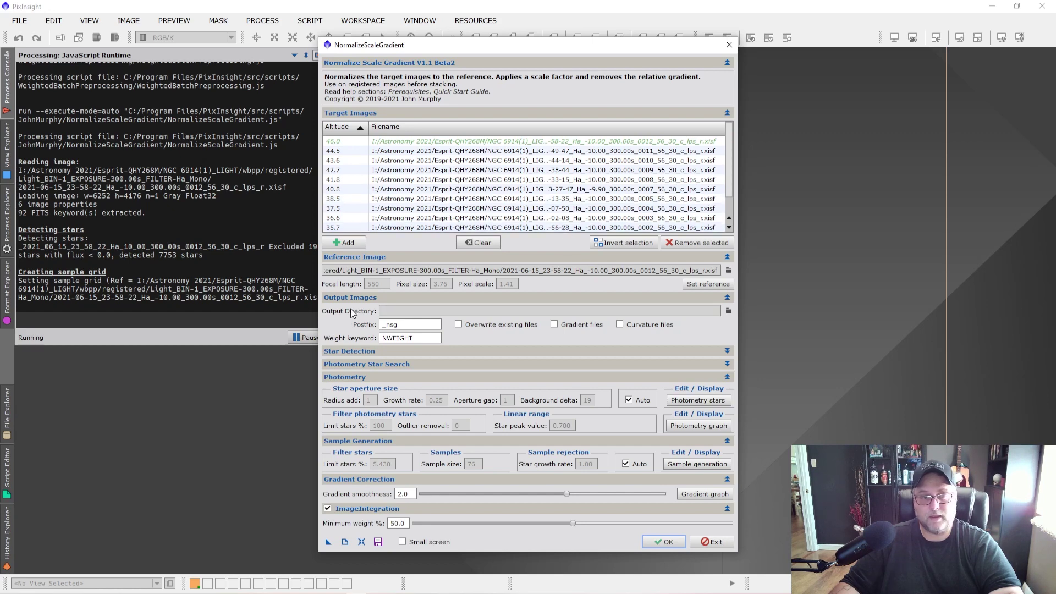
{"action": "left_click", "coordinate": [729, 311]}
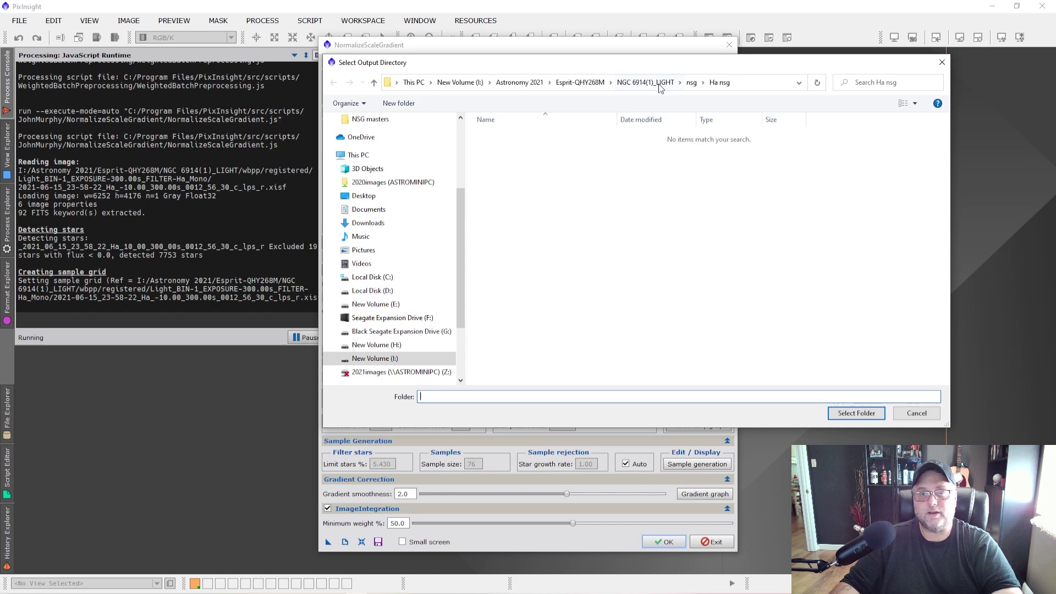
{"action": "left_click", "coordinate": [664, 83]}
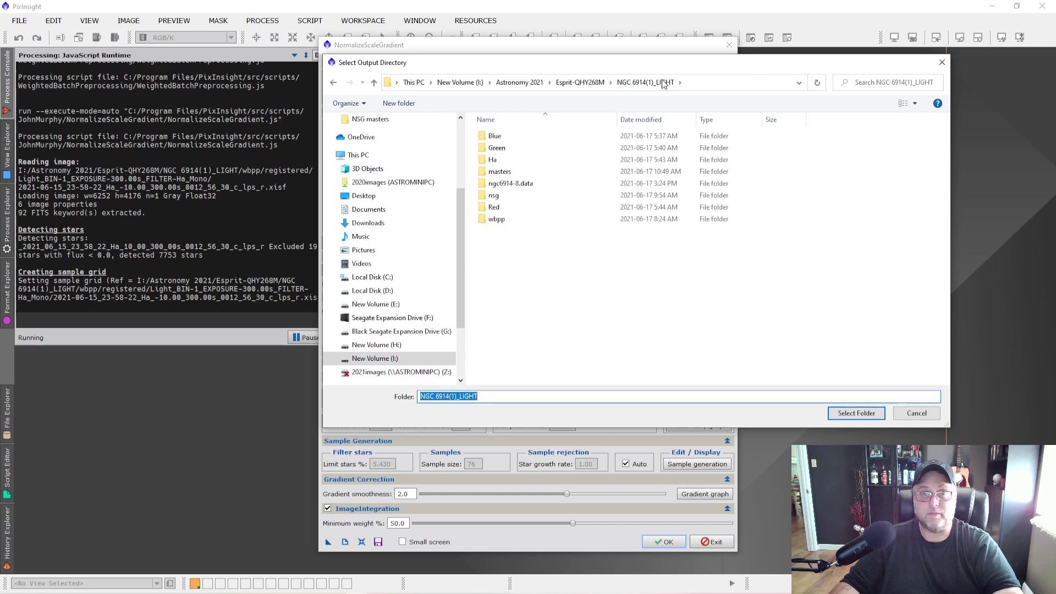
{"action": "double_click", "coordinate": [495, 196]}
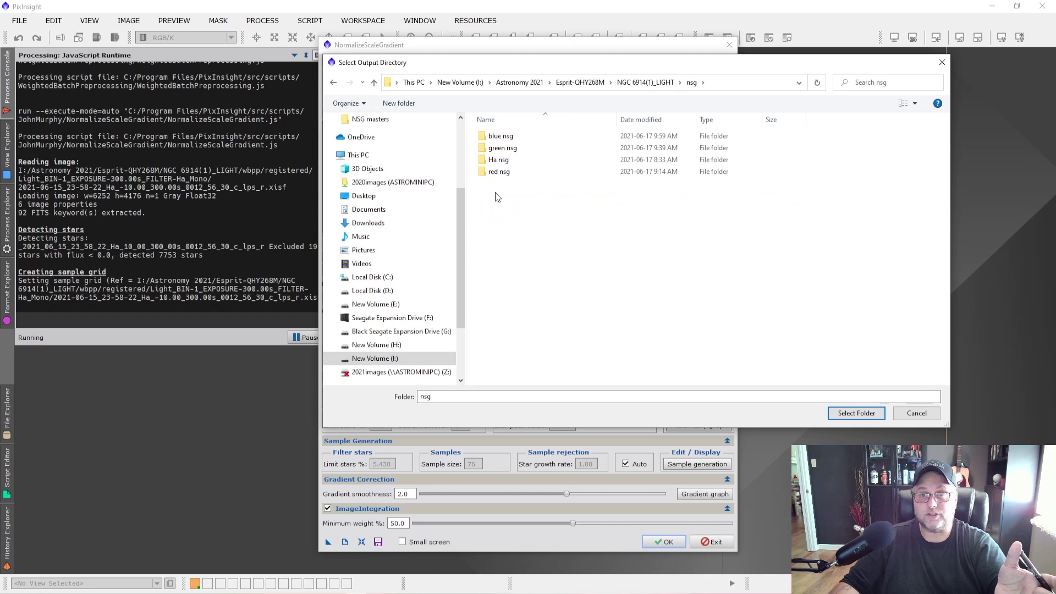
{"action": "left_click", "coordinate": [498, 160]}
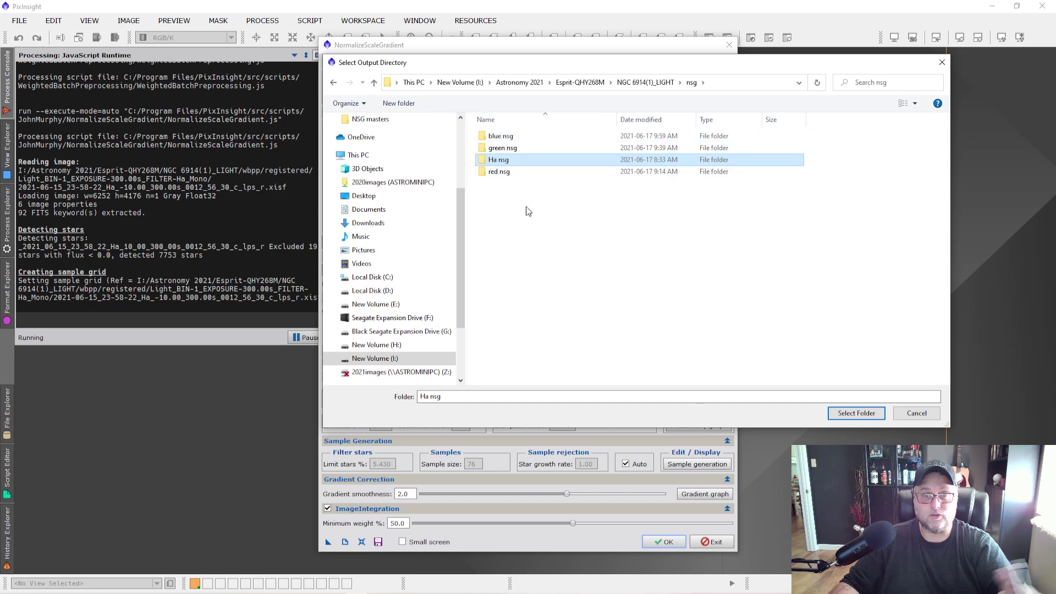
{"action": "double_click", "coordinate": [503, 160]}
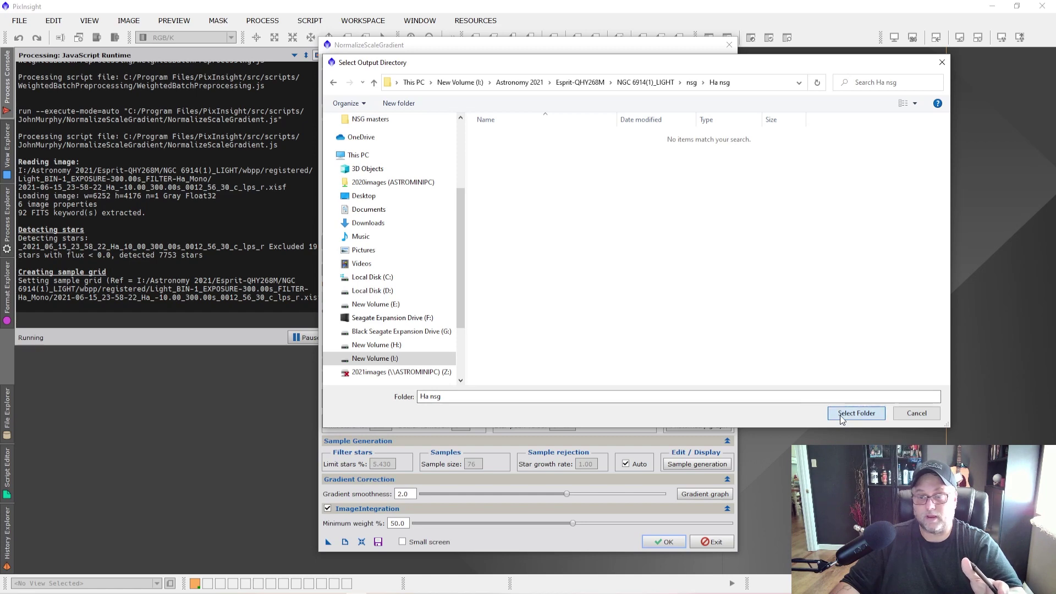
{"action": "left_click", "coordinate": [856, 414]}
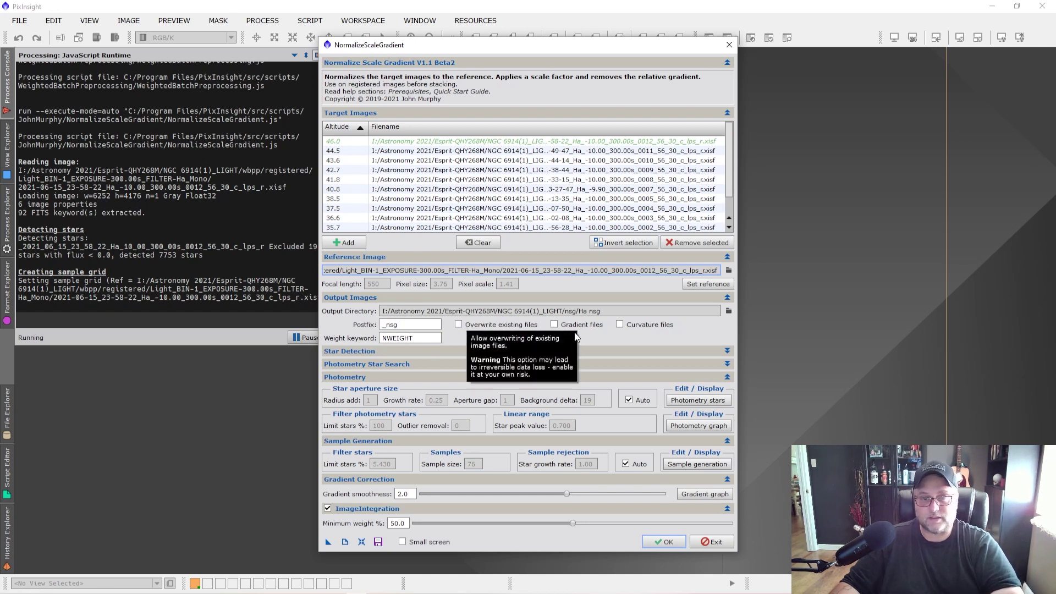
Step: Enable Overwrite existing files in NormalizeScaleGradient's output settings
{"action": "left_click", "coordinate": [459, 325]}
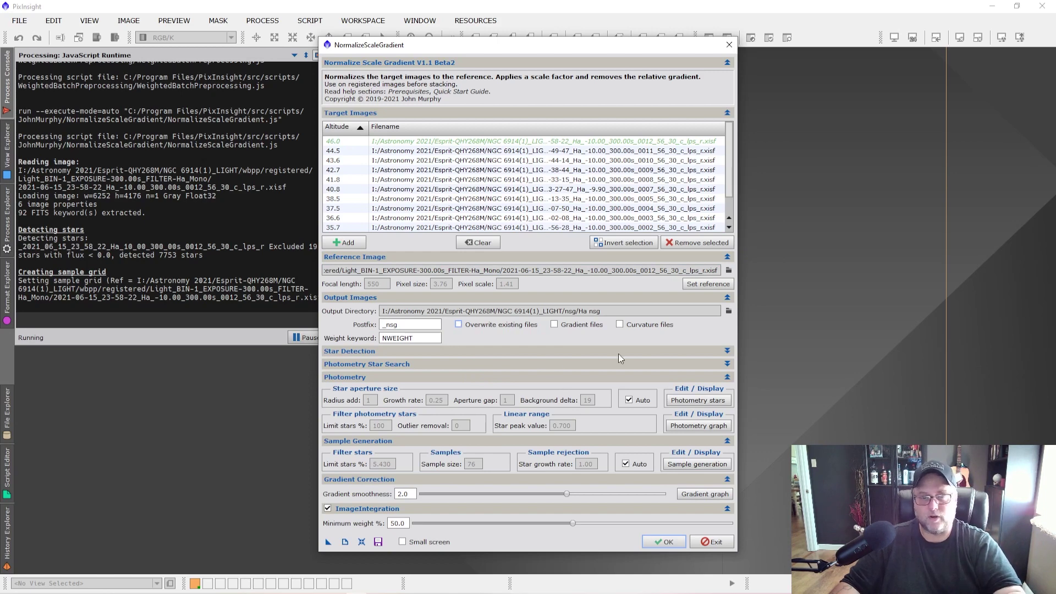
{"action": "left_click", "coordinate": [729, 311]}
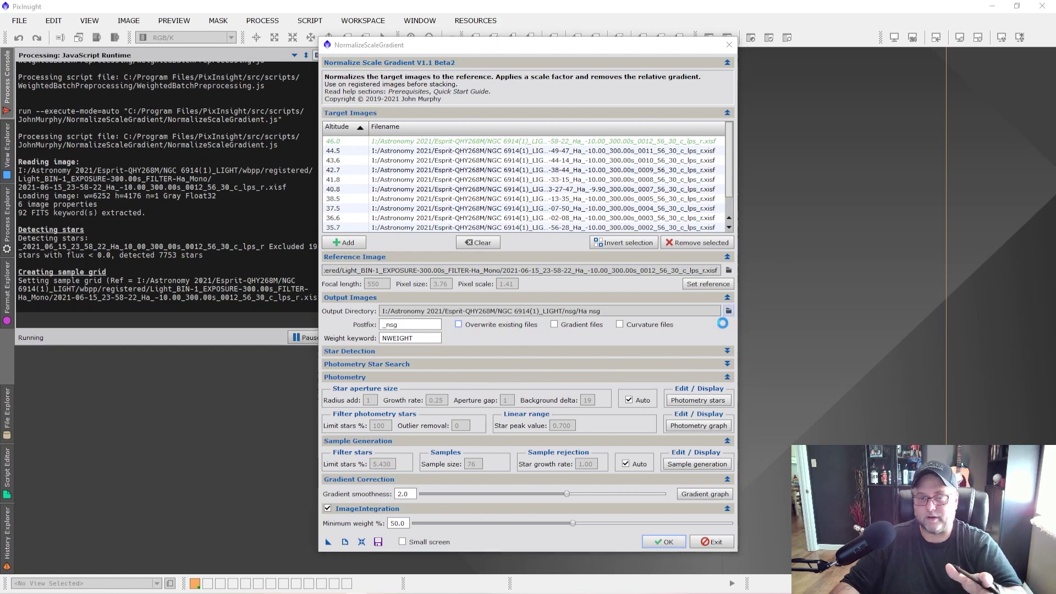
Step: Create an 'nsg demo' folder inside nsg and select it as the output directory
{"action": "left_click", "coordinate": [690, 82]}
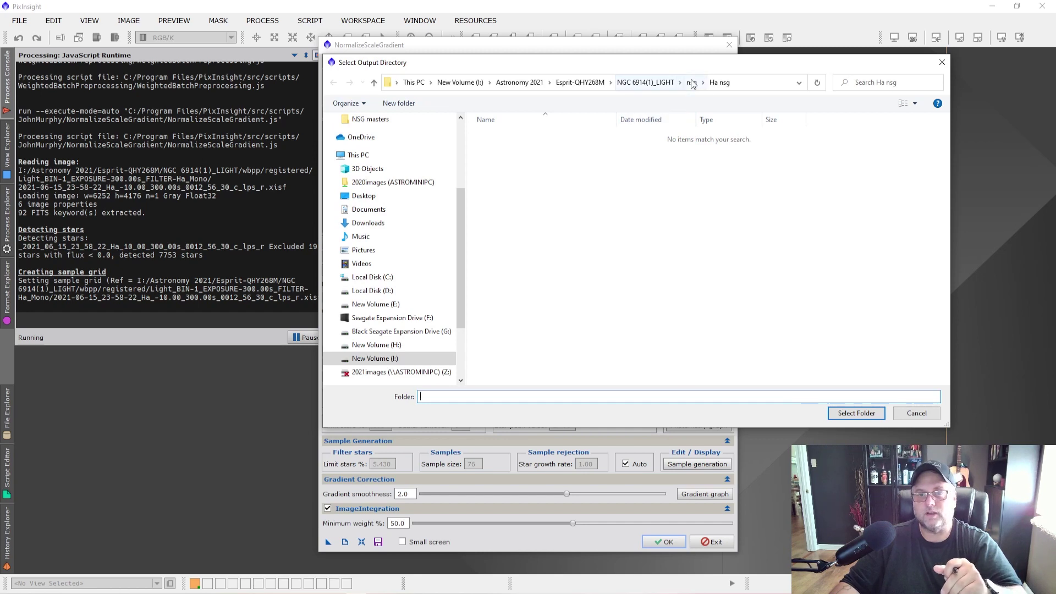
{"action": "left_click", "coordinate": [415, 108]}
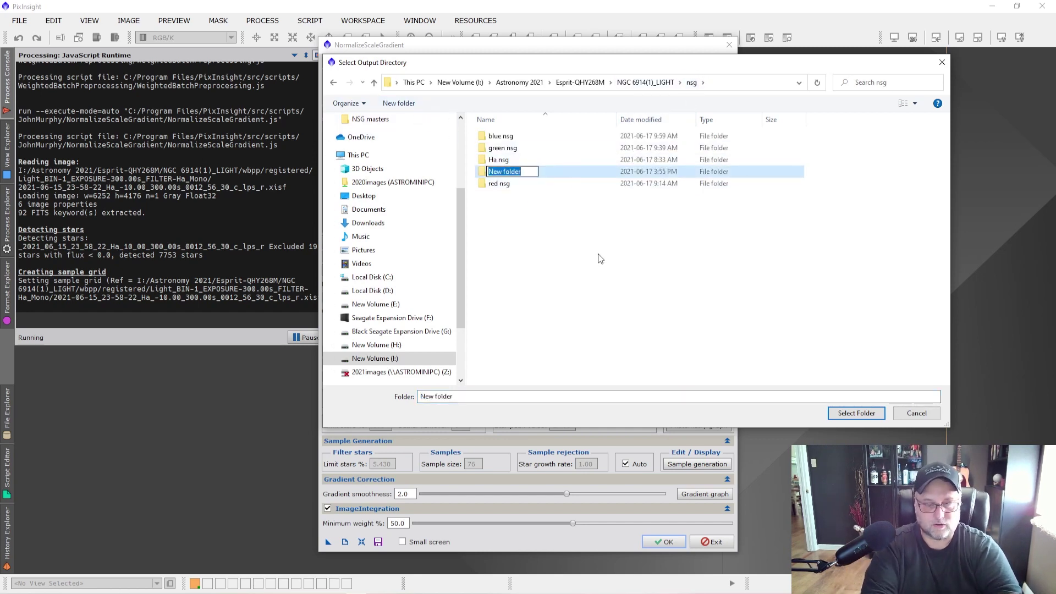
{"action": "type", "text": "nsg f"}
{"action": "key", "text": "BackSpace"}
{"action": "type", "text": "demo"}
{"action": "key", "text": "Return"}
{"action": "double_click", "coordinate": [520, 171]}
{"action": "left_click", "coordinate": [831, 410]}
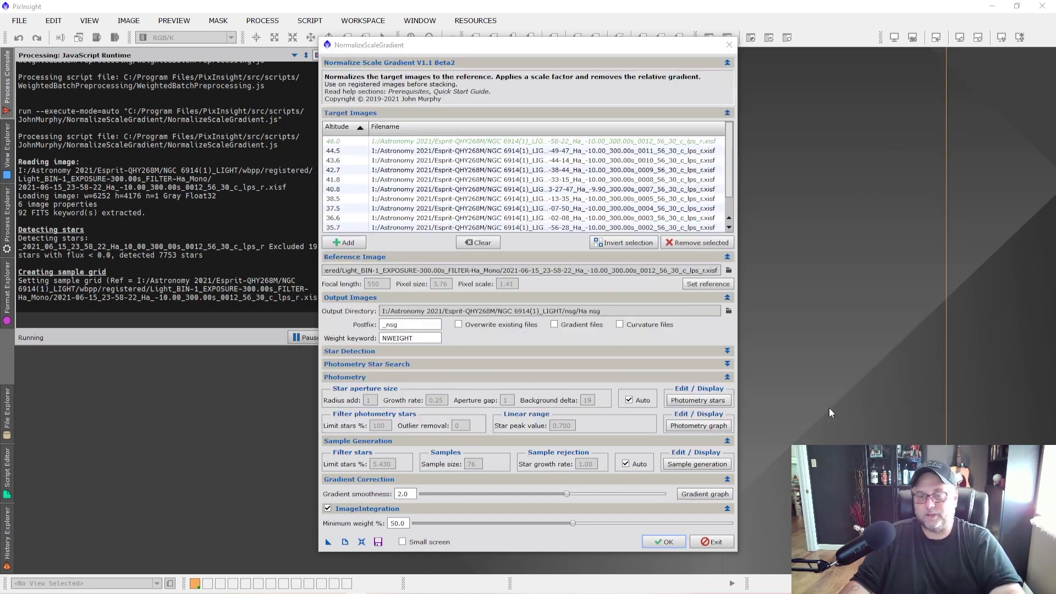
{"action": "left_click_drag", "start_coordinate": [729, 166], "coordinate": [727, 214]}
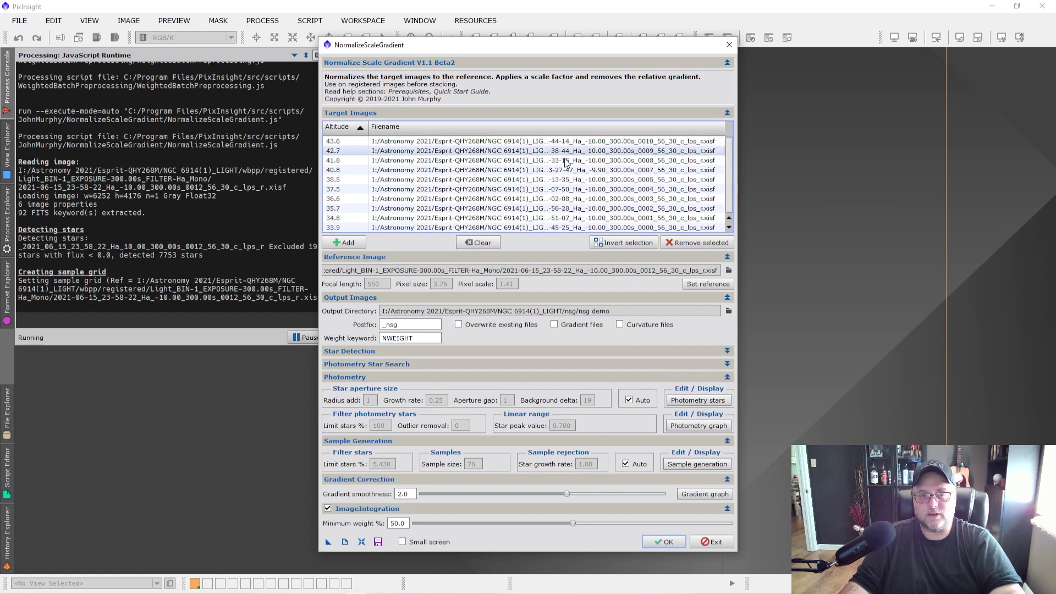
{"action": "scroll", "coordinate": [731, 184], "scroll_direction": "up", "scroll_amount": 2}
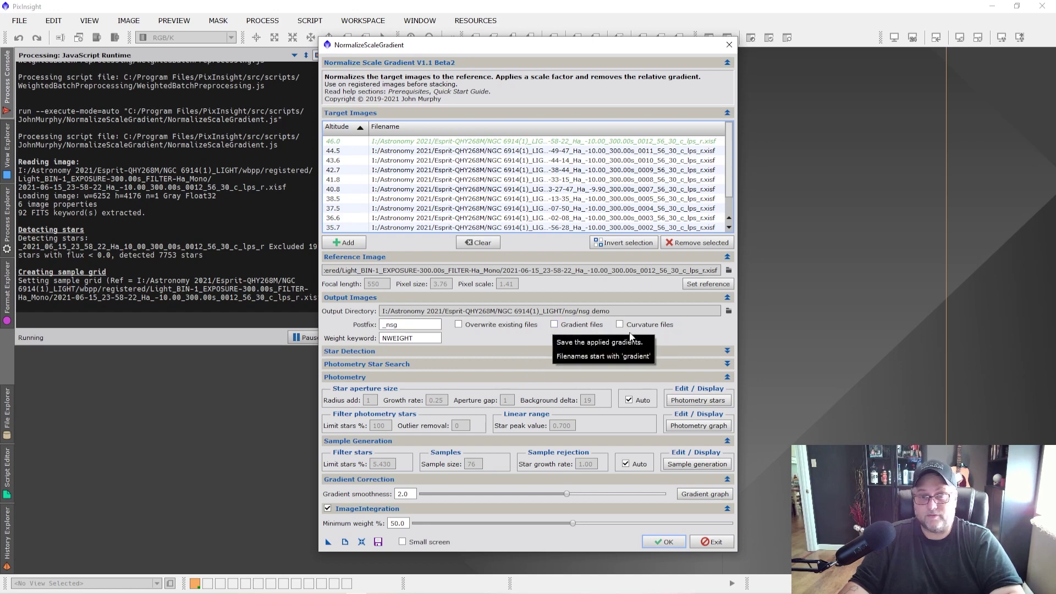
{"action": "mouse_move", "coordinate": [667, 325]}
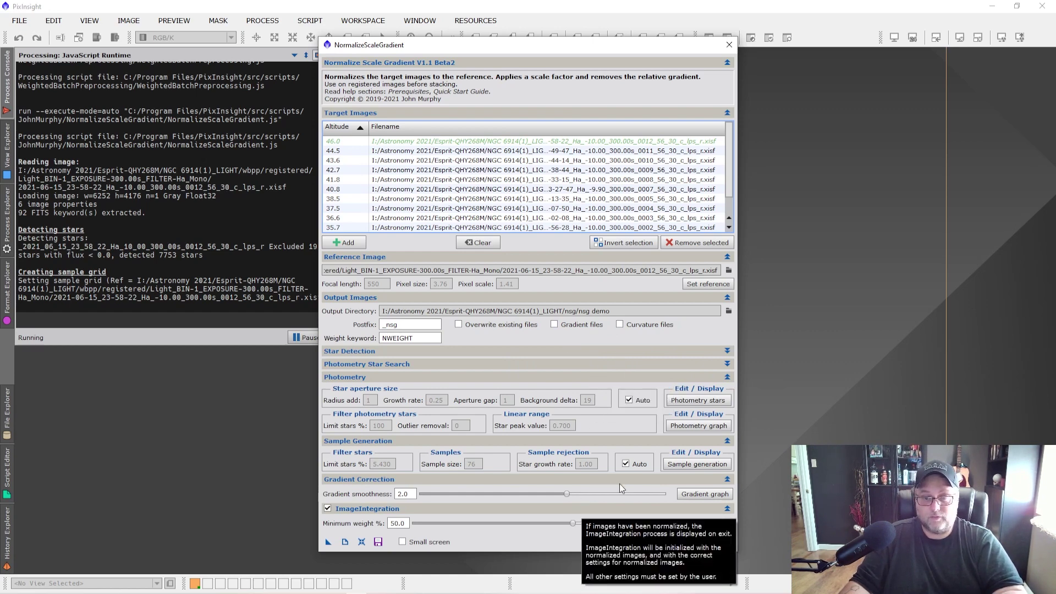
{"action": "mouse_move", "coordinate": [652, 505]}
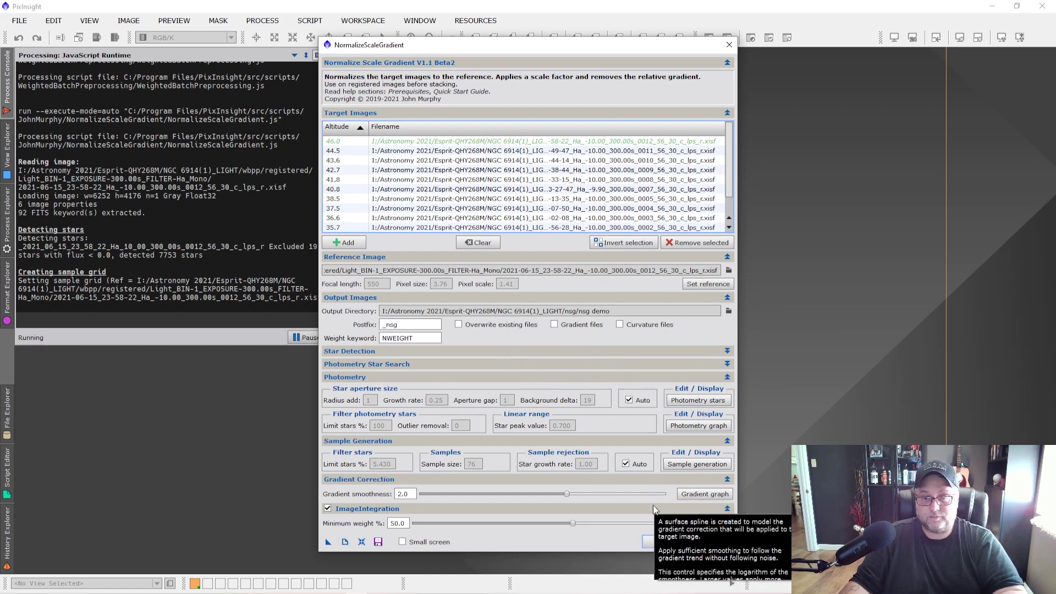
Step: Collapse the Star Detection, Photometry, Sample Generation and Gradient Correction sections
{"action": "left_click", "coordinate": [650, 351]}
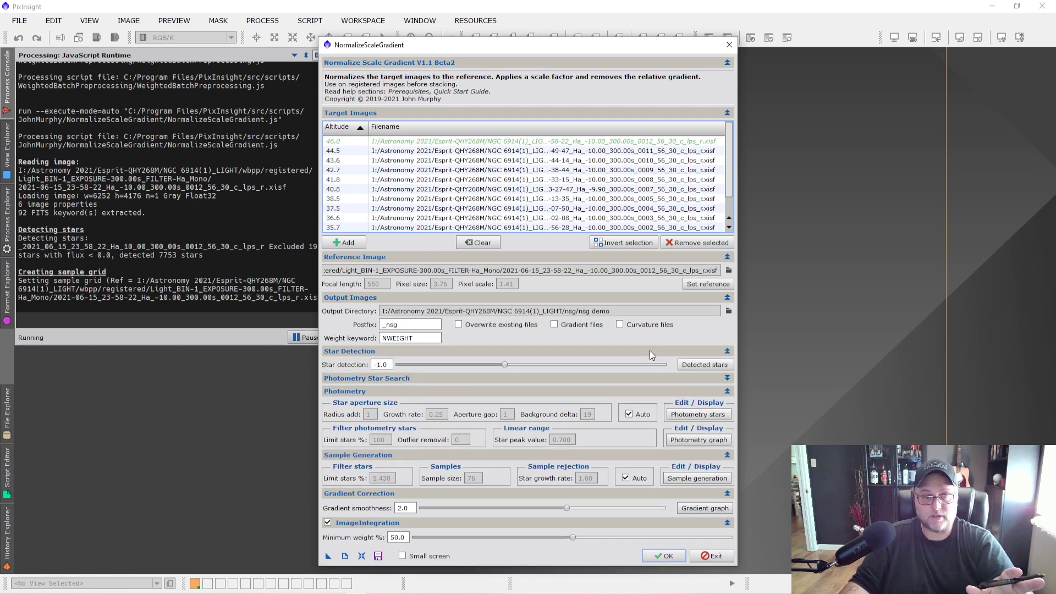
{"action": "left_click", "coordinate": [550, 352]}
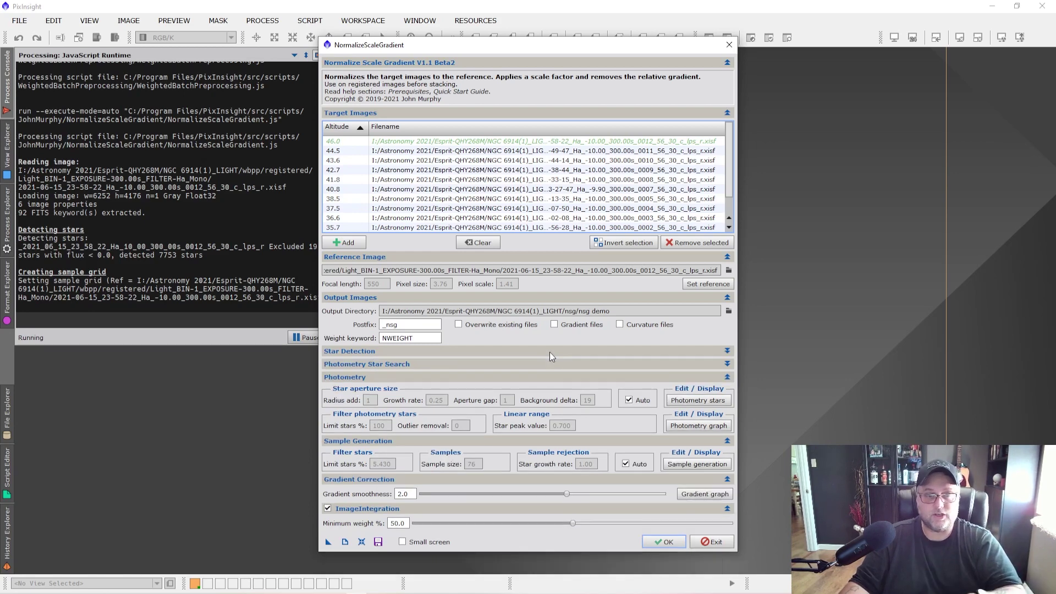
{"action": "left_click", "coordinate": [434, 365]}
{"action": "left_click", "coordinate": [434, 366]}
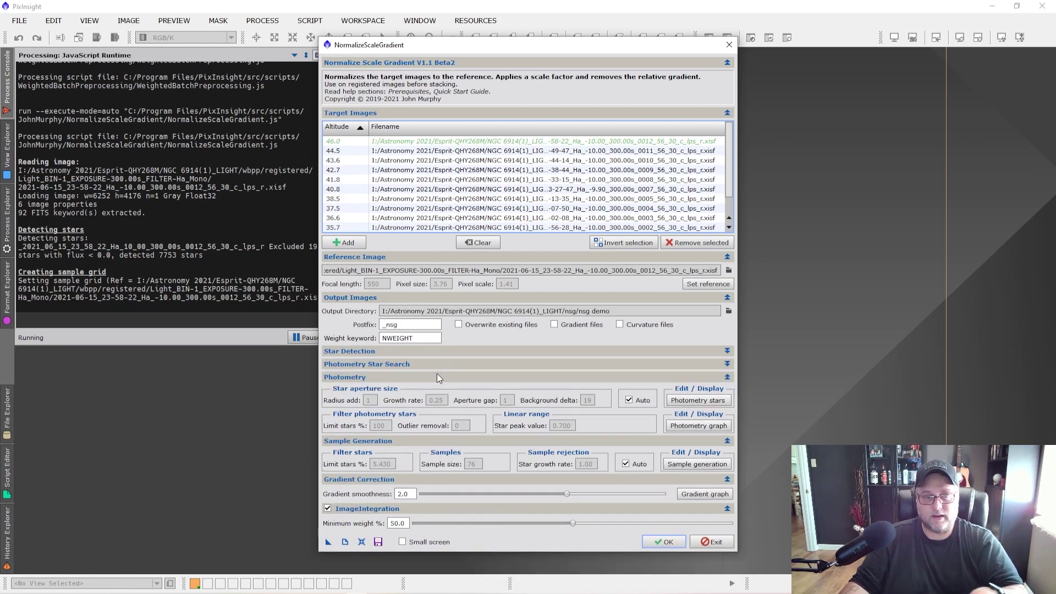
{"action": "left_click", "coordinate": [437, 376]}
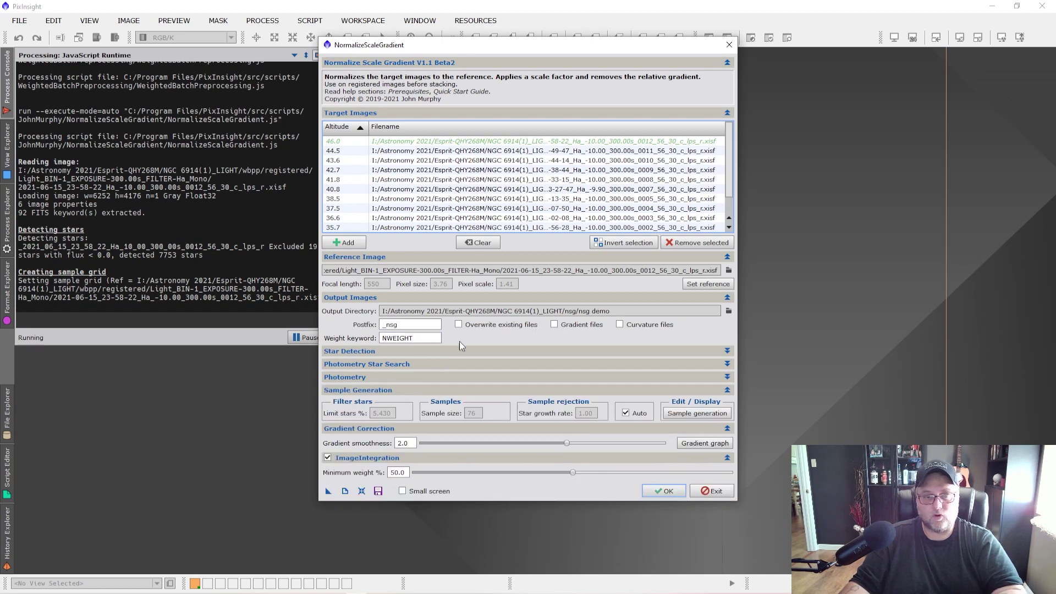
{"action": "left_click", "coordinate": [423, 391]}
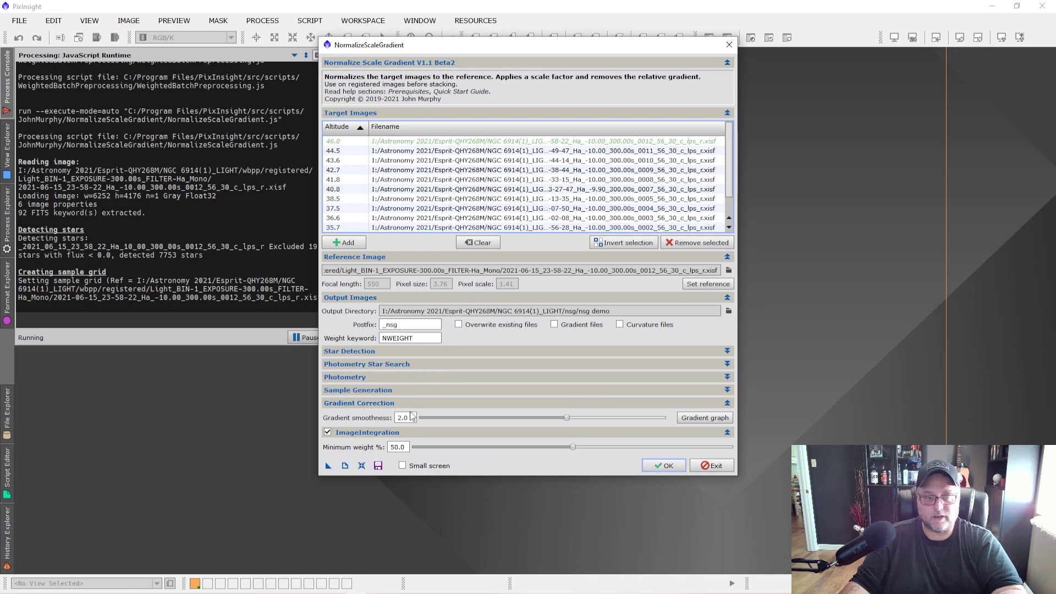
{"action": "left_click", "coordinate": [411, 404]}
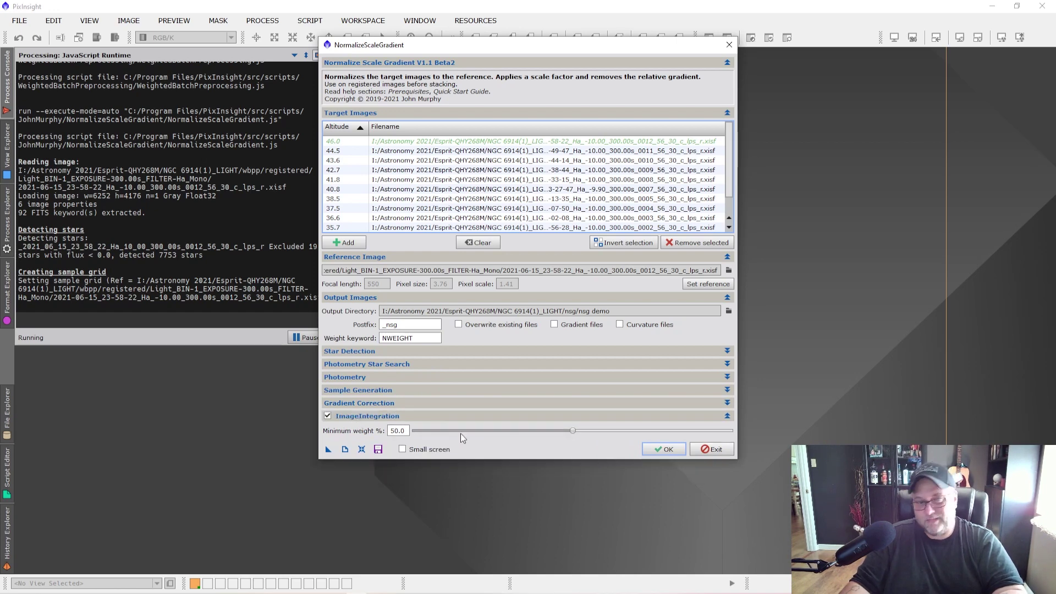
{"action": "mouse_move", "coordinate": [555, 435]}
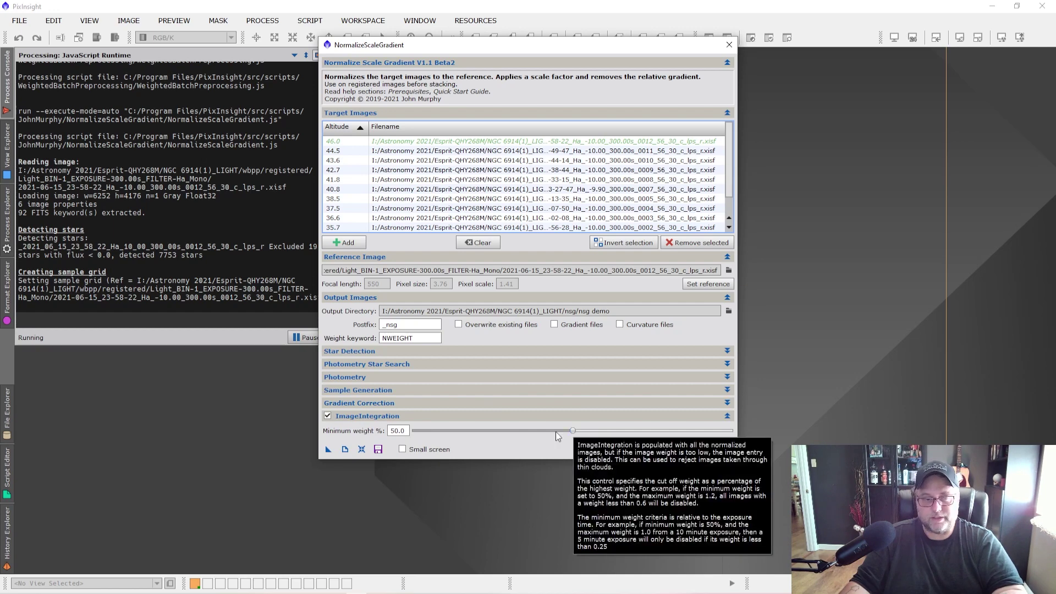
{"action": "mouse_move", "coordinate": [529, 422]}
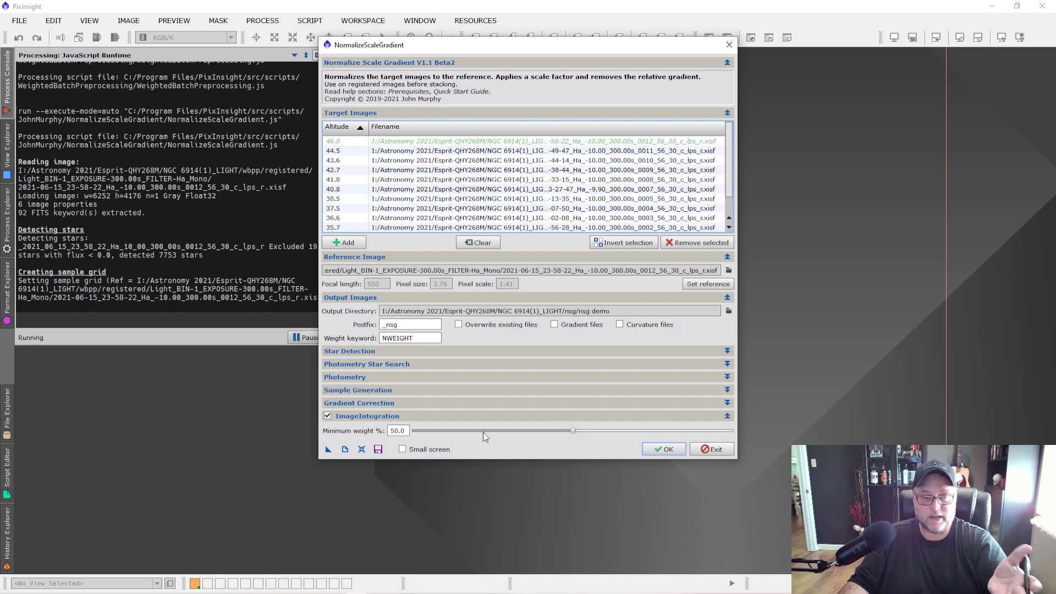
{"action": "mouse_move", "coordinate": [480, 432]}
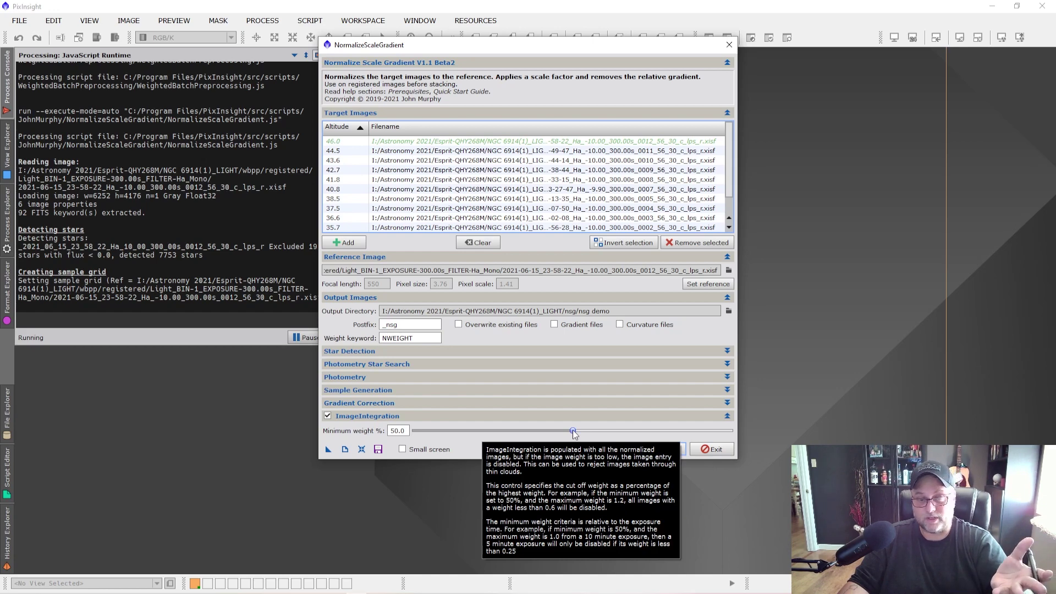
{"action": "left_click_drag", "start_coordinate": [574, 433], "coordinate": [666, 431]}
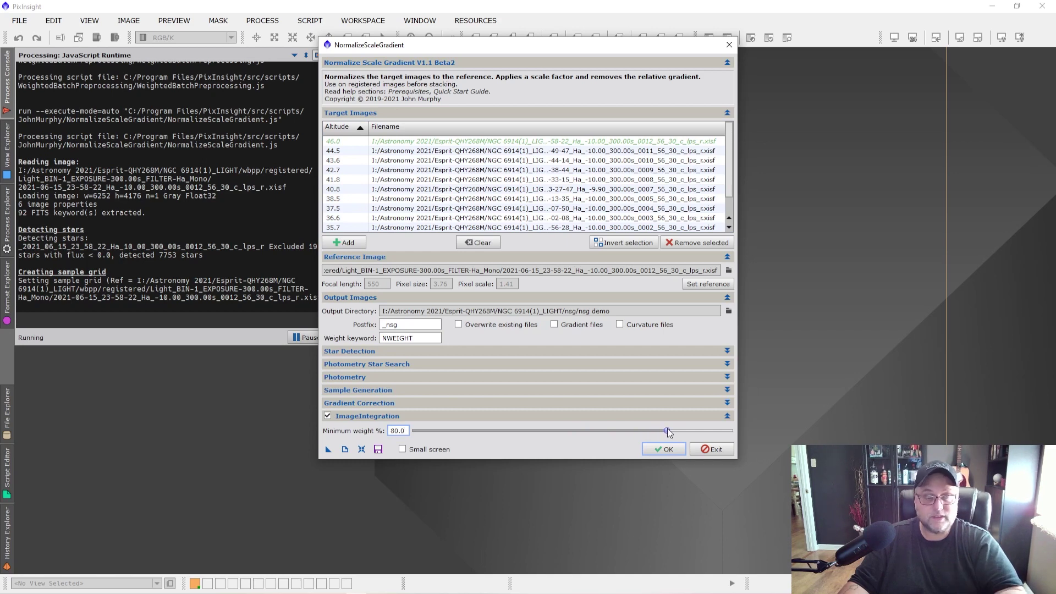
{"action": "left_click_drag", "start_coordinate": [668, 431], "coordinate": [559, 432]}
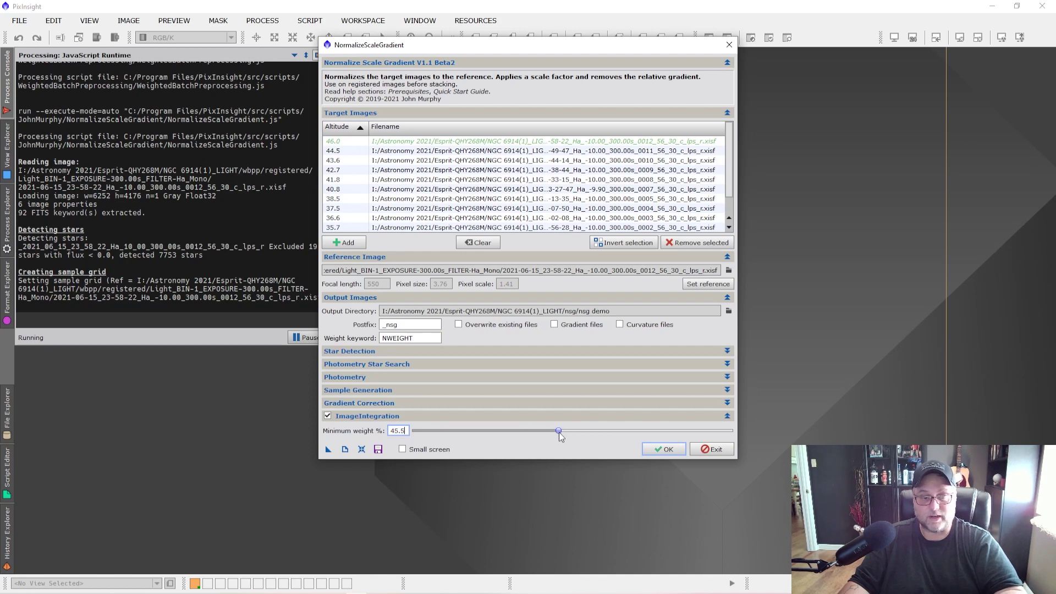
{"action": "left_click_drag", "start_coordinate": [562, 431], "coordinate": [564, 432]}
{"action": "left_click_drag", "start_coordinate": [569, 430], "coordinate": [570, 429]}
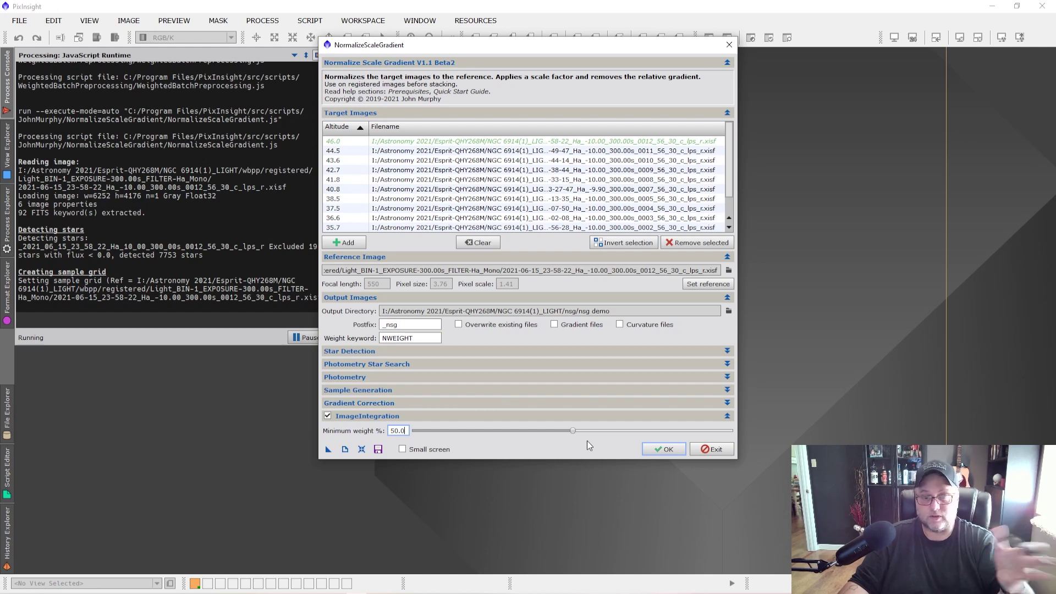
Step: Run NormalizeScaleGradient on the twelve Ha frames and exit to ImageIntegration
{"action": "left_click", "coordinate": [673, 450]}
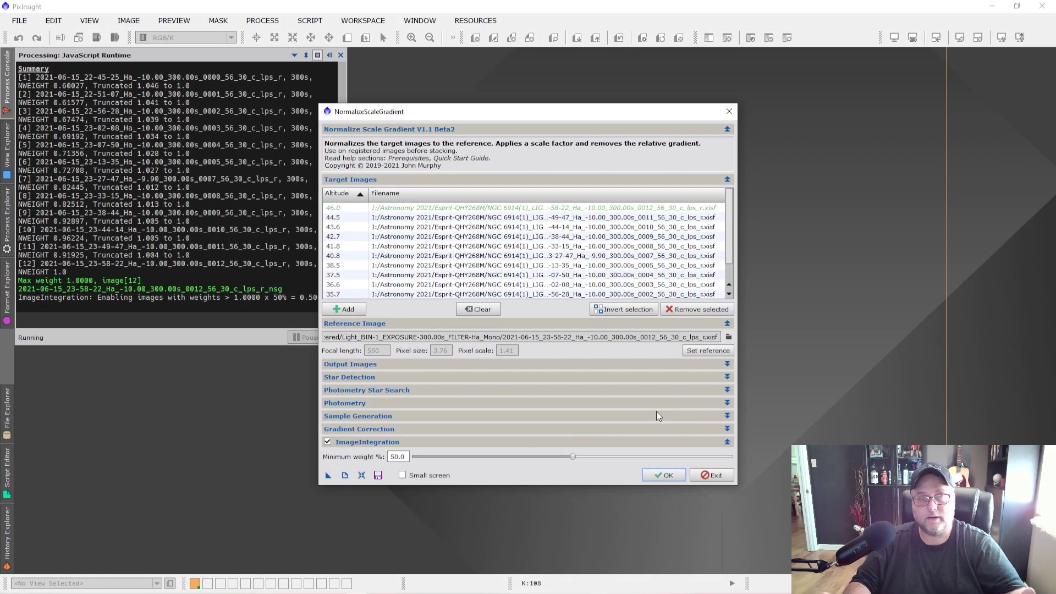
{"action": "left_click", "coordinate": [715, 475]}
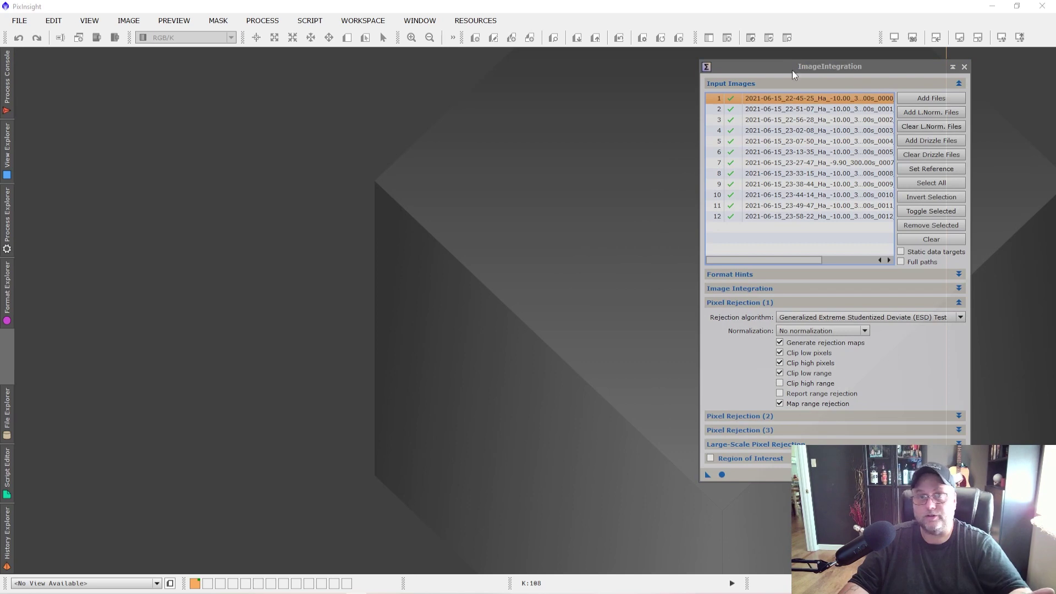
Step: Review the Image Integration settings and integrate the twelve normalized Ha frames with Apply Global
{"action": "left_click_drag", "start_coordinate": [792, 70], "coordinate": [456, 84]}
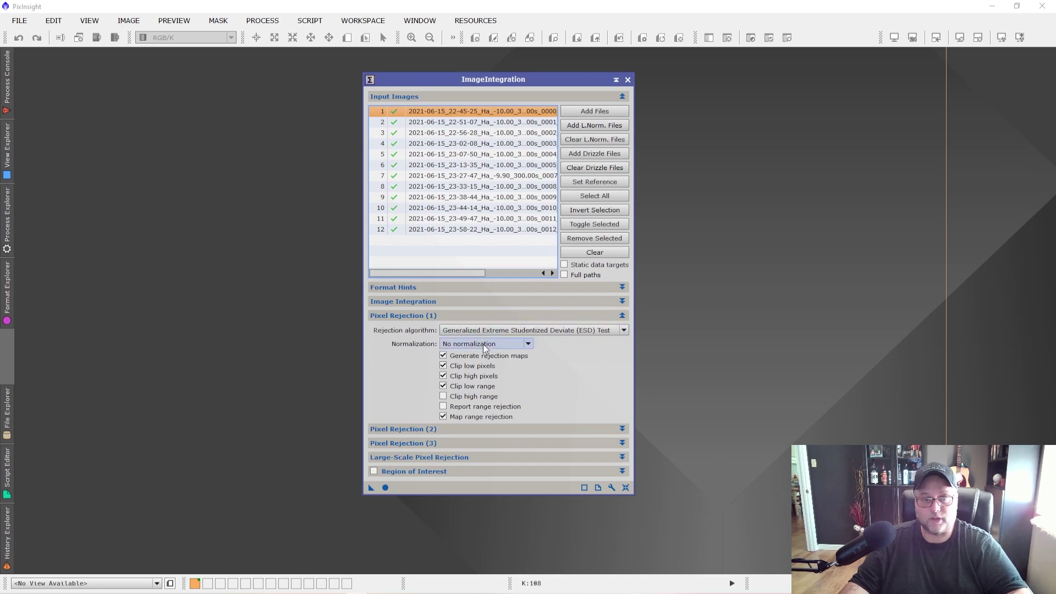
{"action": "mouse_move", "coordinate": [484, 347]}
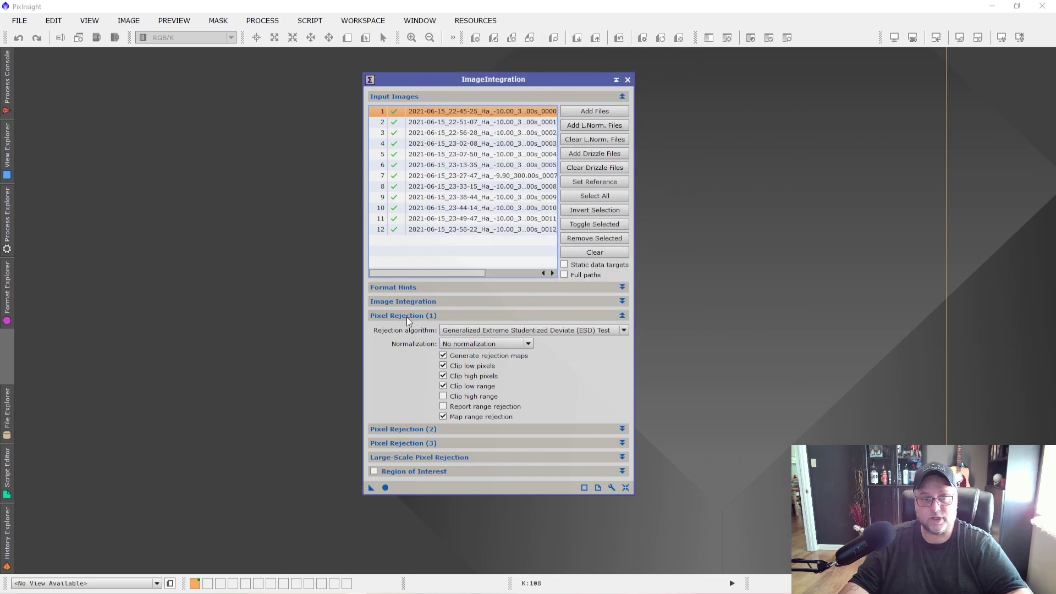
{"action": "left_click", "coordinate": [418, 301]}
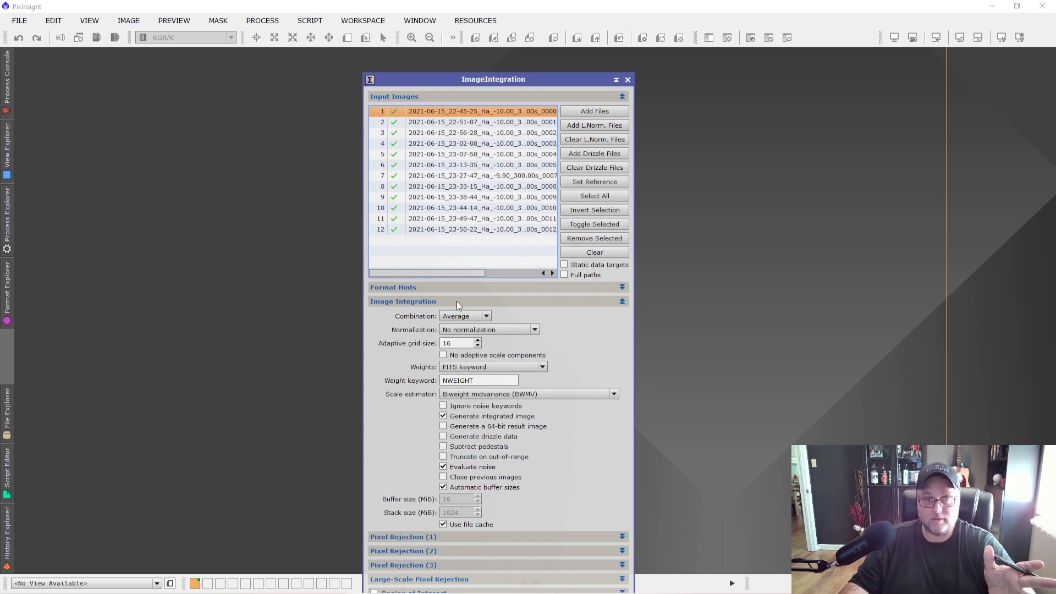
{"action": "left_click", "coordinate": [533, 301]}
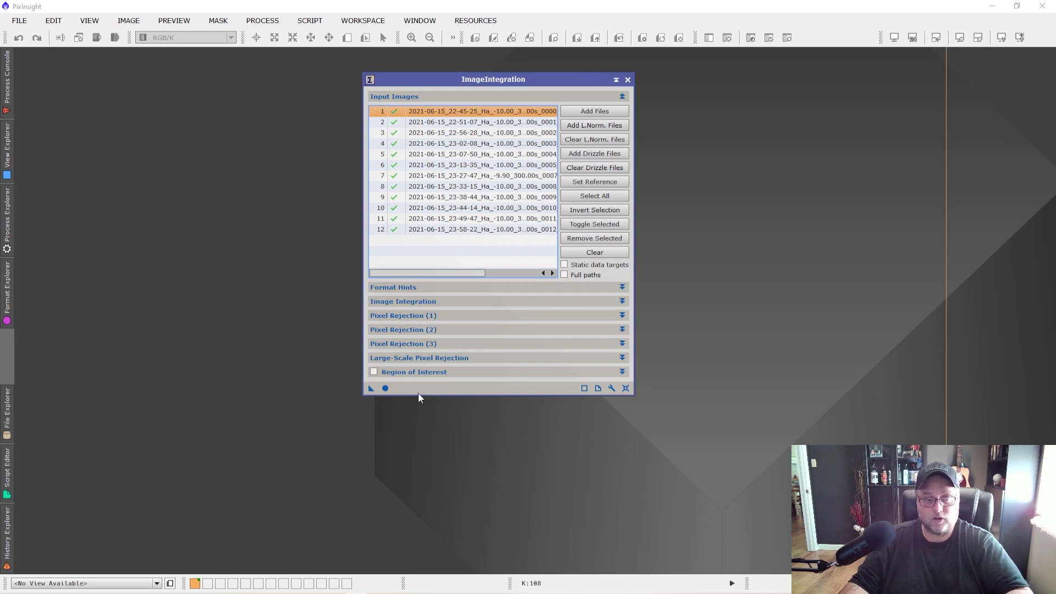
{"action": "left_click", "coordinate": [386, 388]}
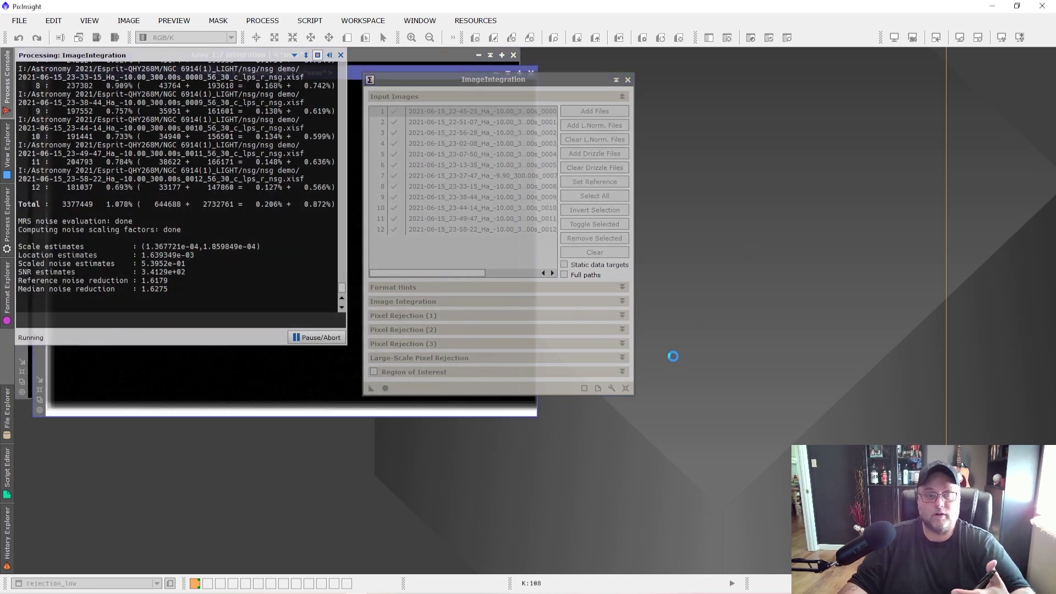
Step: Close ImageIntegration and the rejection_low/high maps, then STF auto-stretch the integration image
{"action": "left_click", "coordinate": [627, 80]}
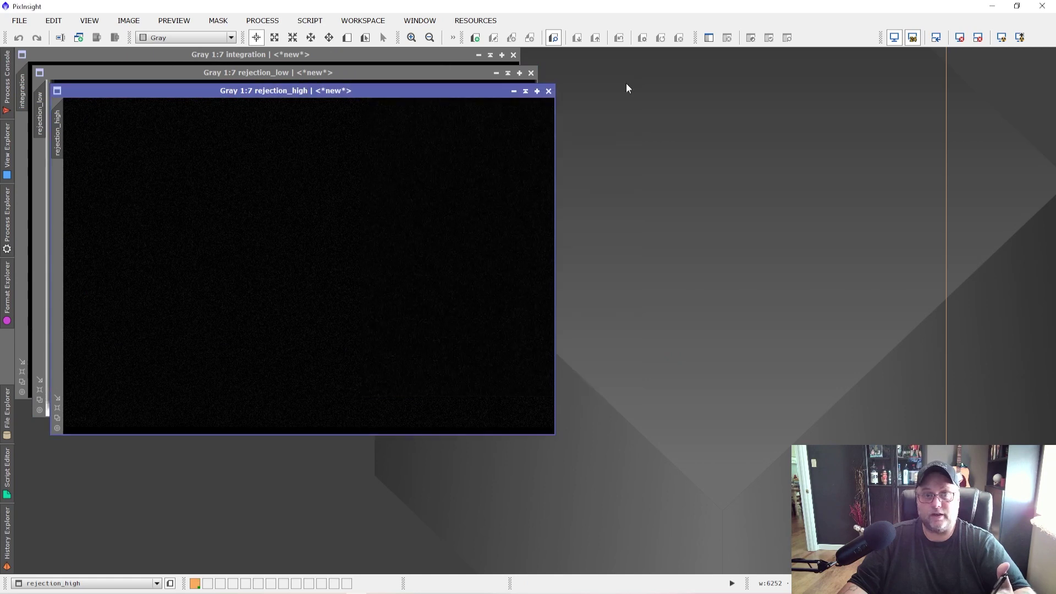
{"action": "left_click_drag", "start_coordinate": [461, 95], "coordinate": [570, 138]}
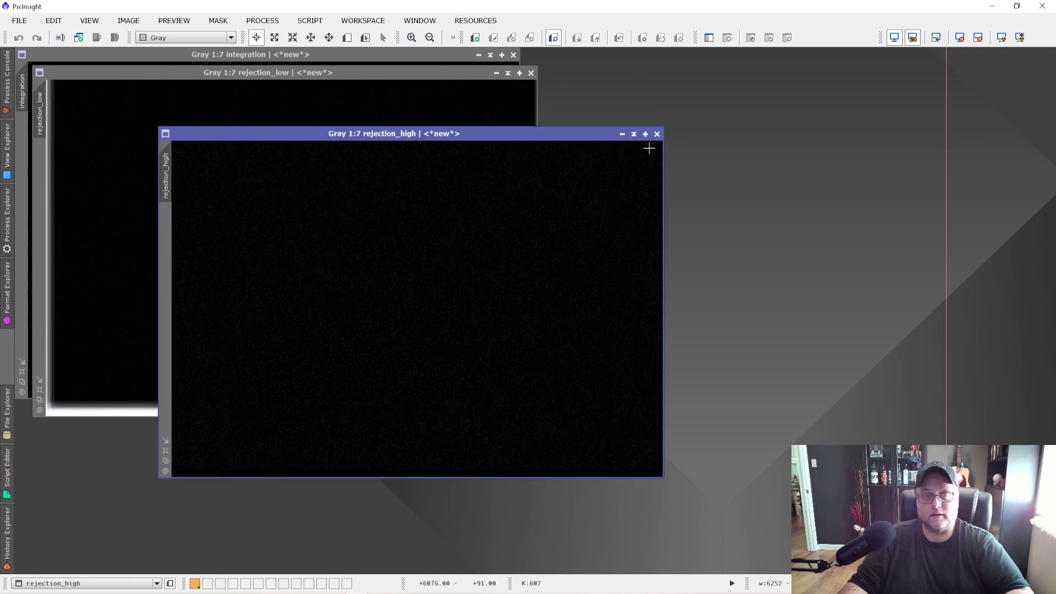
{"action": "left_click", "coordinate": [657, 134]}
{"action": "left_click", "coordinate": [531, 72]}
{"action": "left_click_drag", "start_coordinate": [379, 54], "coordinate": [501, 117]}
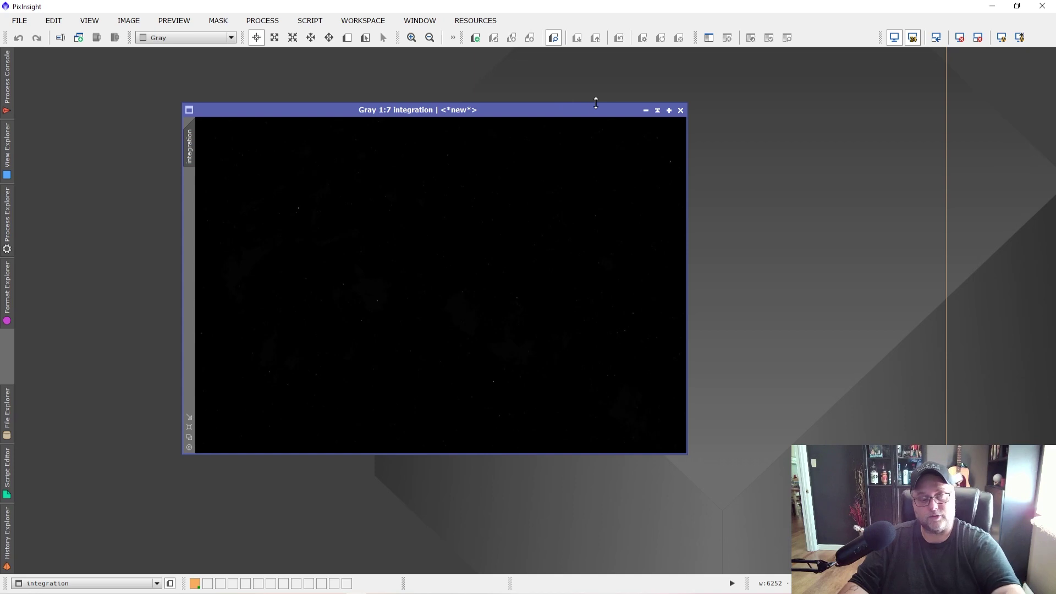
{"action": "key", "text": "ctrl+a"}
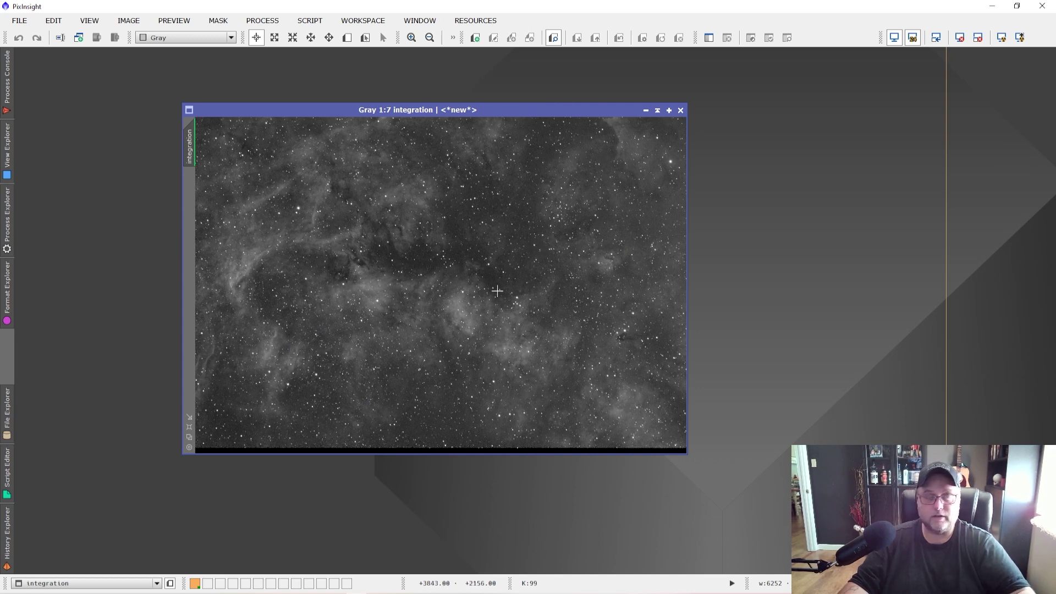
Step: Show the SCRIPT > Batch Processing submenu
{"action": "left_click", "coordinate": [309, 23]}
{"action": "mouse_move", "coordinate": [338, 39]}
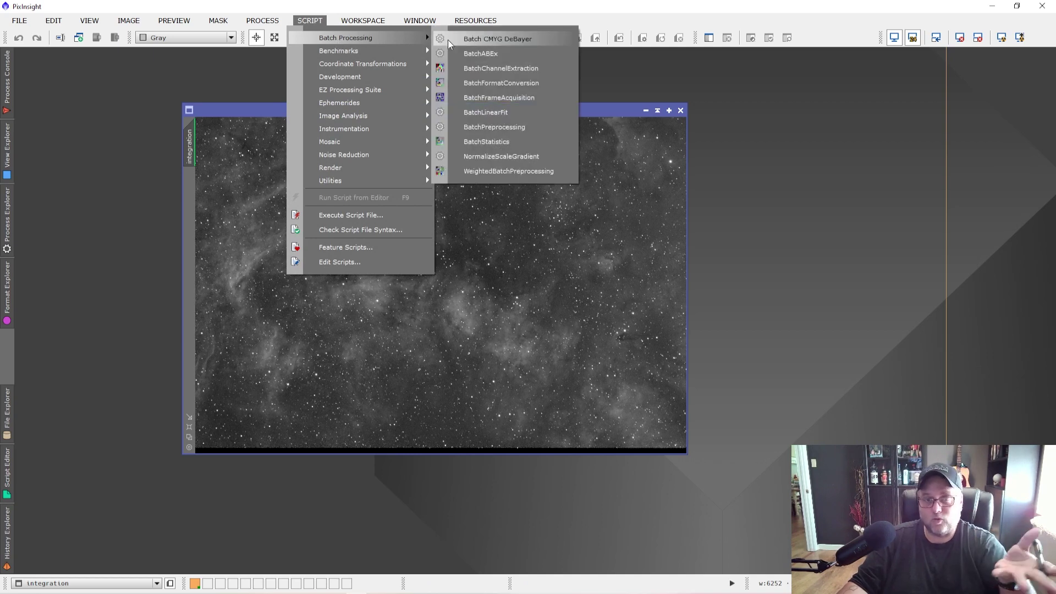
Step: Launch NormalizeScaleGradient and add the twelve registered Red_Mono frames as target images
{"action": "left_click", "coordinate": [497, 154]}
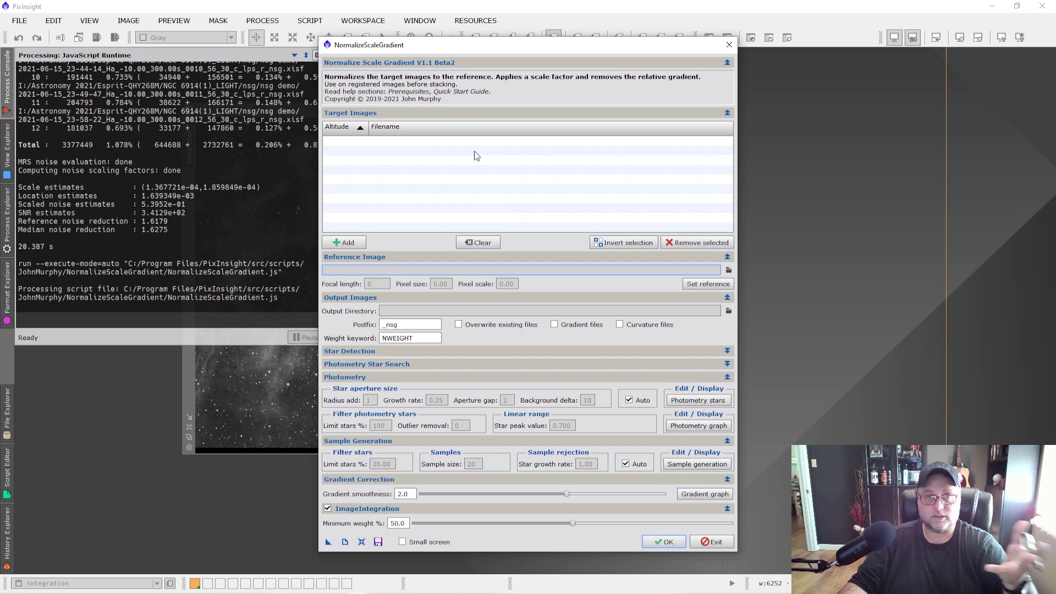
{"action": "left_click", "coordinate": [354, 242]}
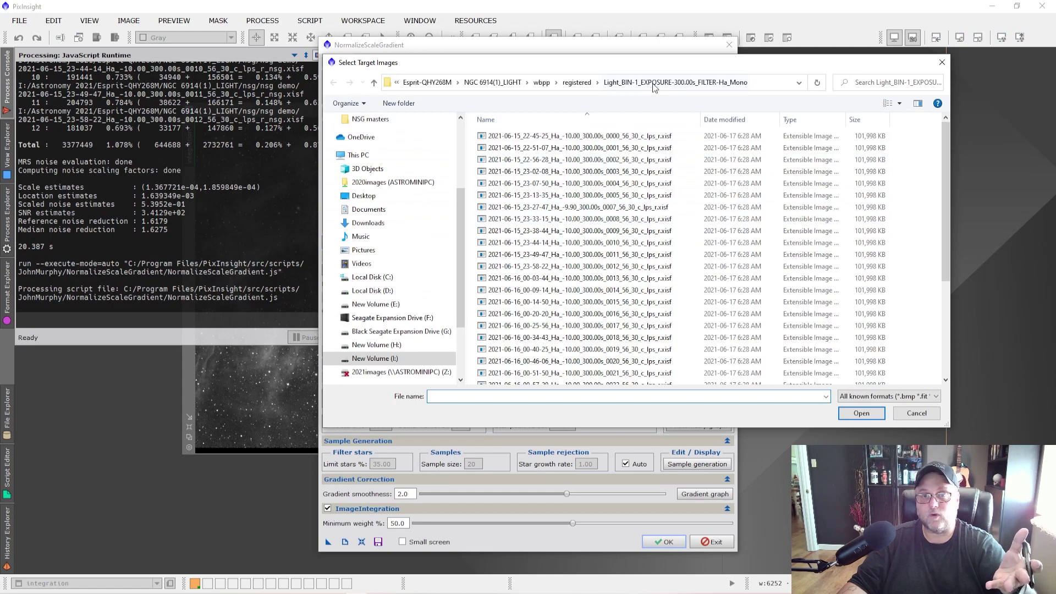
{"action": "left_click", "coordinate": [555, 83]}
{"action": "left_click", "coordinate": [577, 82]}
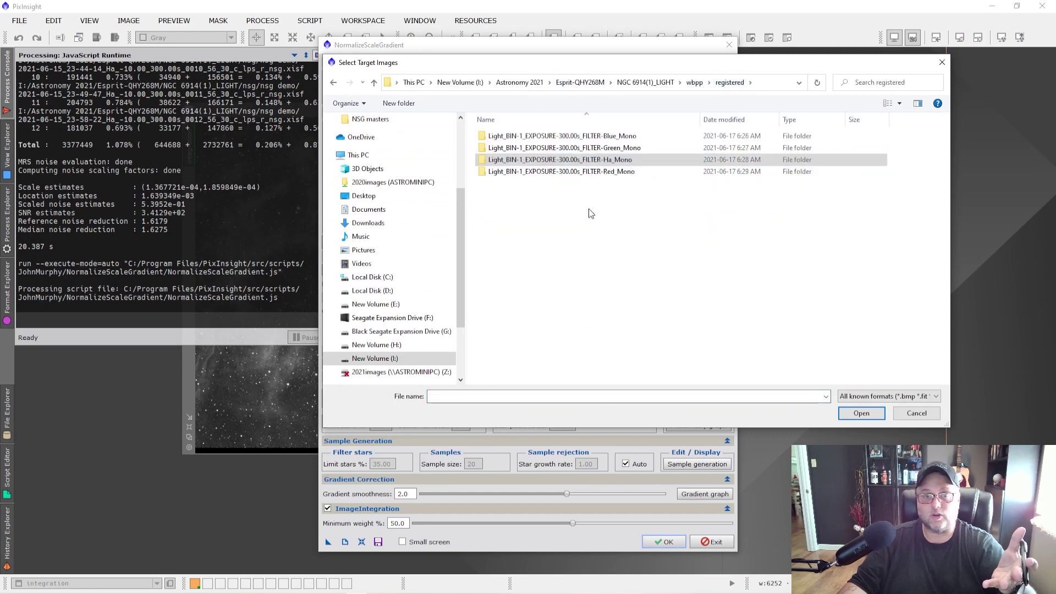
{"action": "double_click", "coordinate": [584, 174]}
{"action": "left_click", "coordinate": [548, 137]}
{"action": "left_click", "coordinate": [559, 267], "text": "shift"}
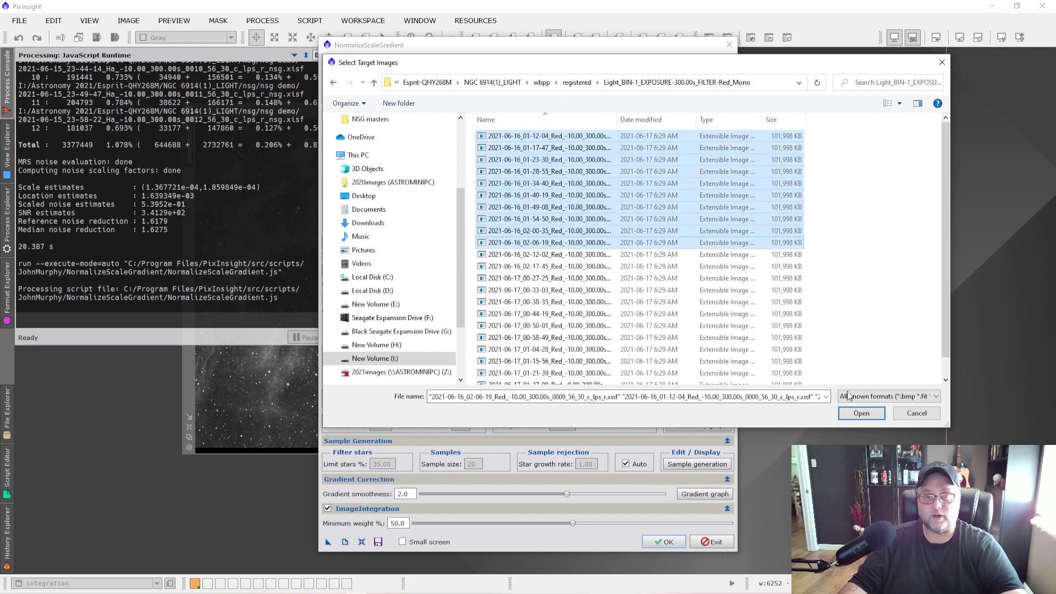
{"action": "left_click", "coordinate": [862, 413]}
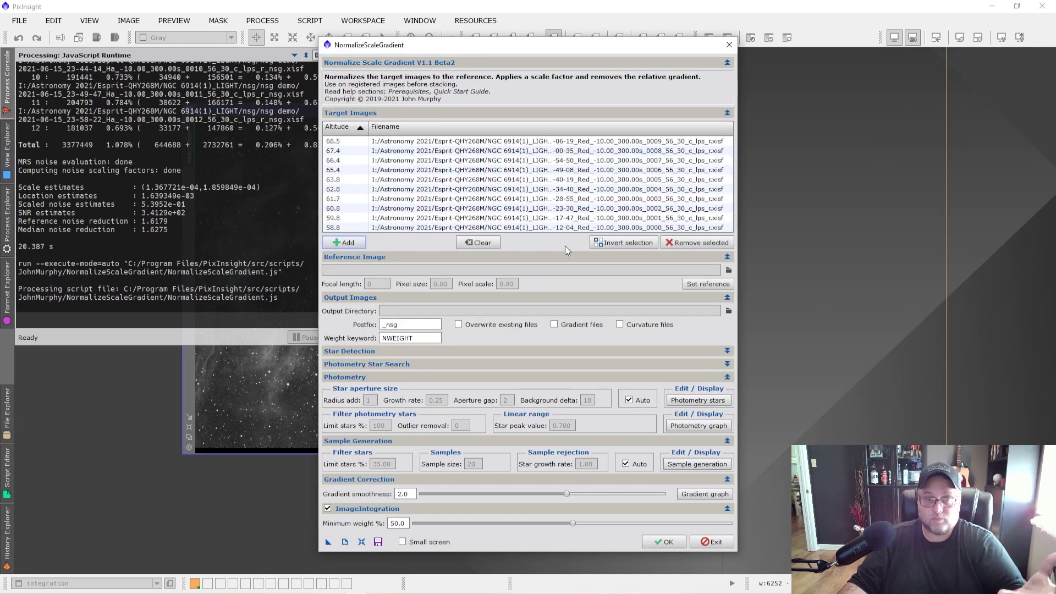